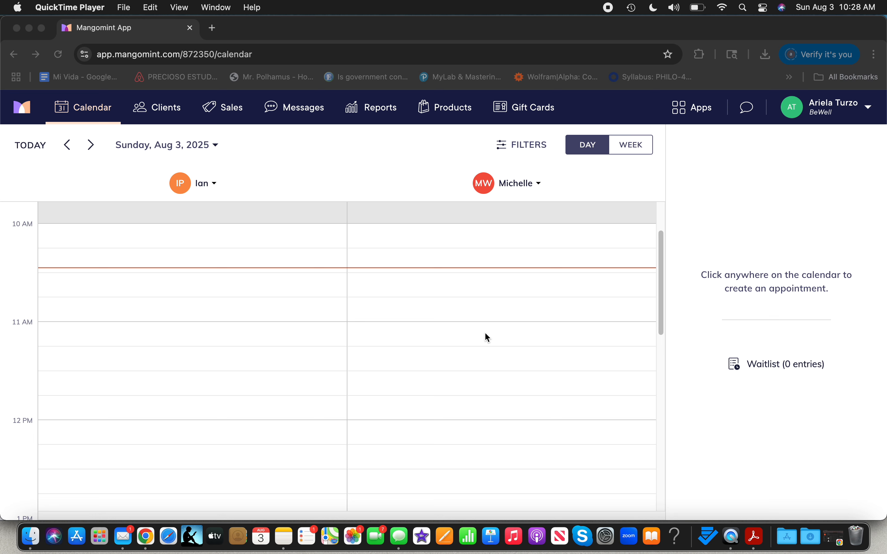
Step: Open the Packages section from the apps menu
scroll(486, 333, "up", 2)
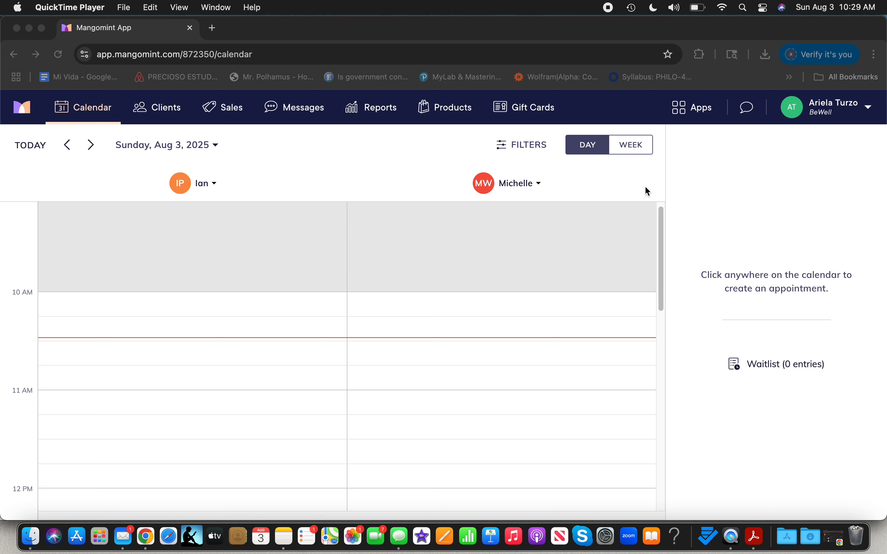
left_click(701, 112)
left_click(701, 112)
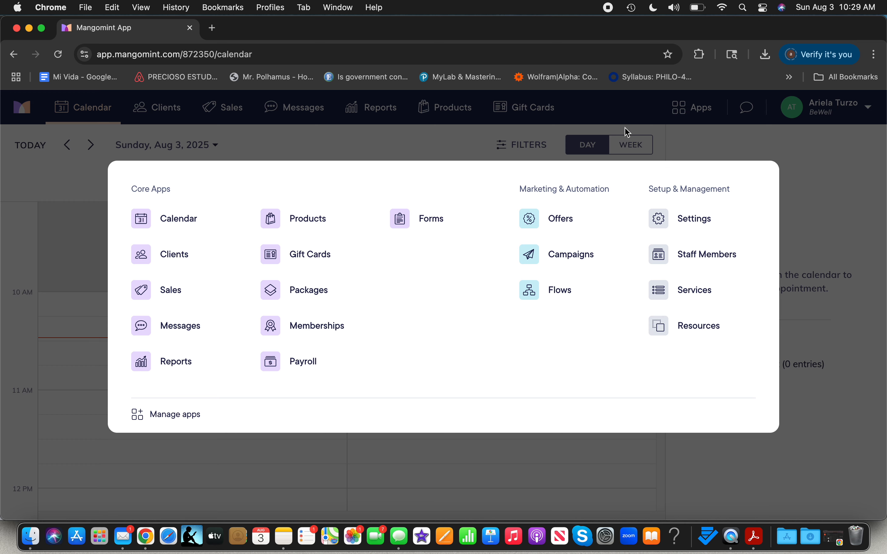
left_click(318, 299)
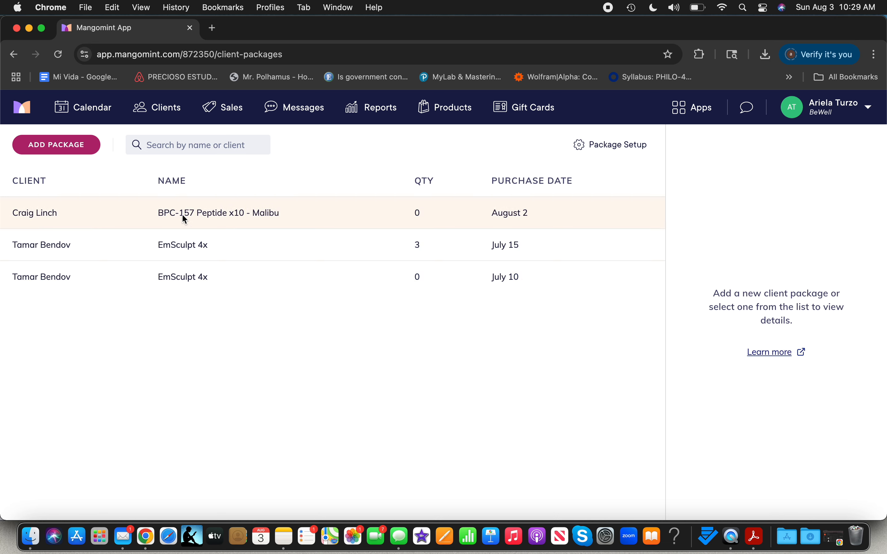
Step: Add a Methyl B12 x10 package for the client found by searching the client's first name
left_click(73, 153)
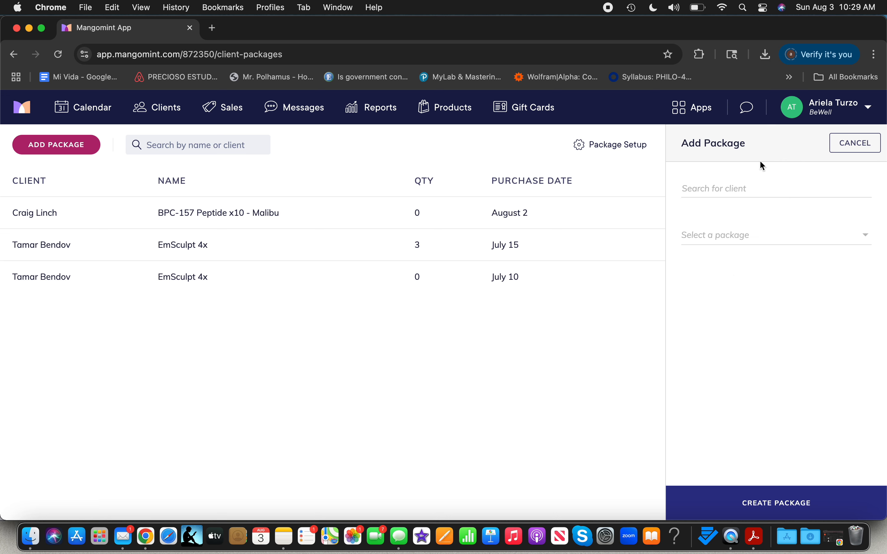
left_click(715, 189)
type("ariela")
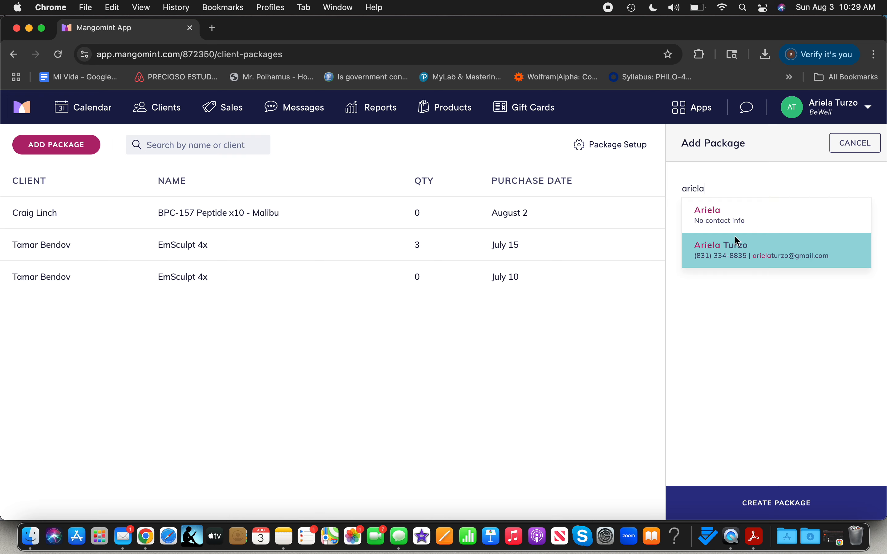
left_click(738, 242)
left_click(744, 242)
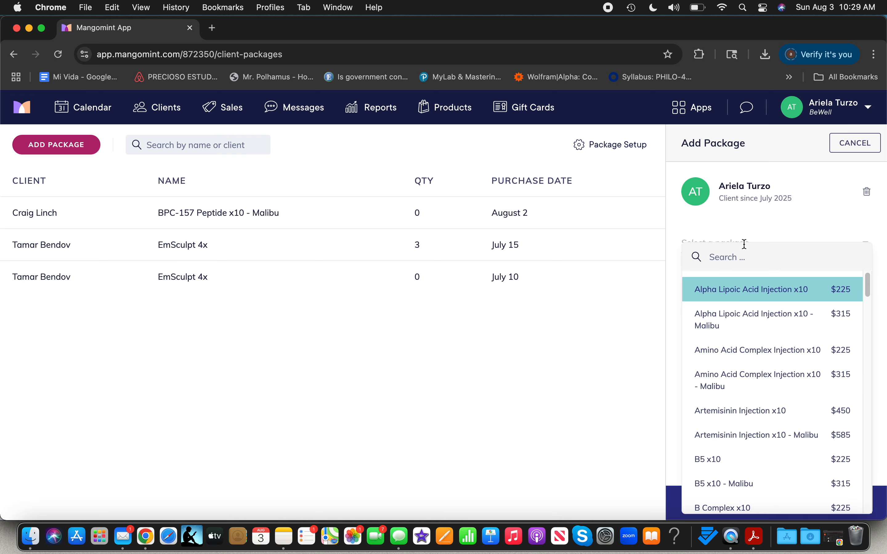
type("methy")
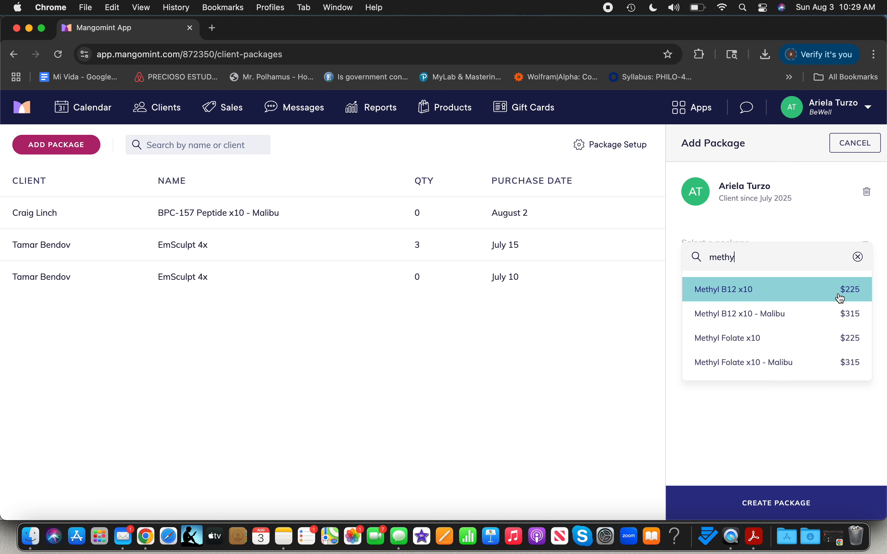
left_click(763, 290)
left_click(780, 502)
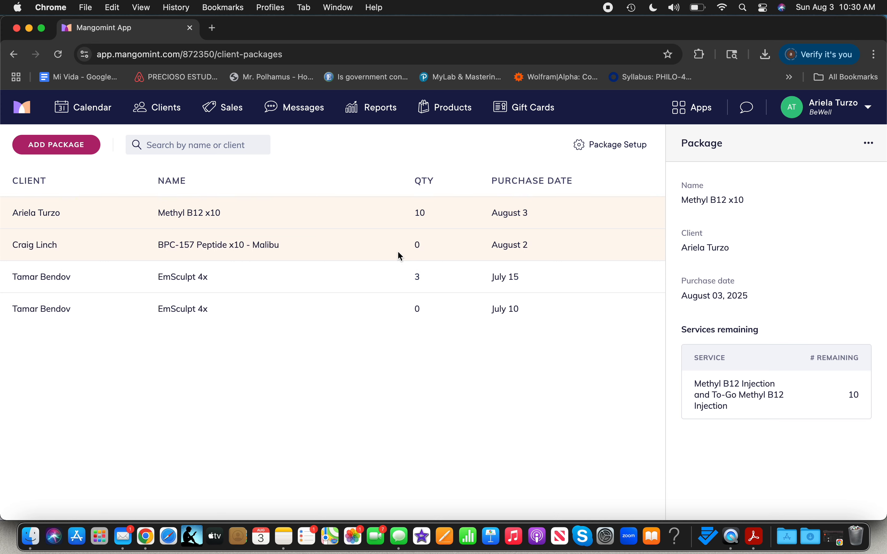
Step: Review the details and usage history of the existing client packages in the list
left_click(404, 282)
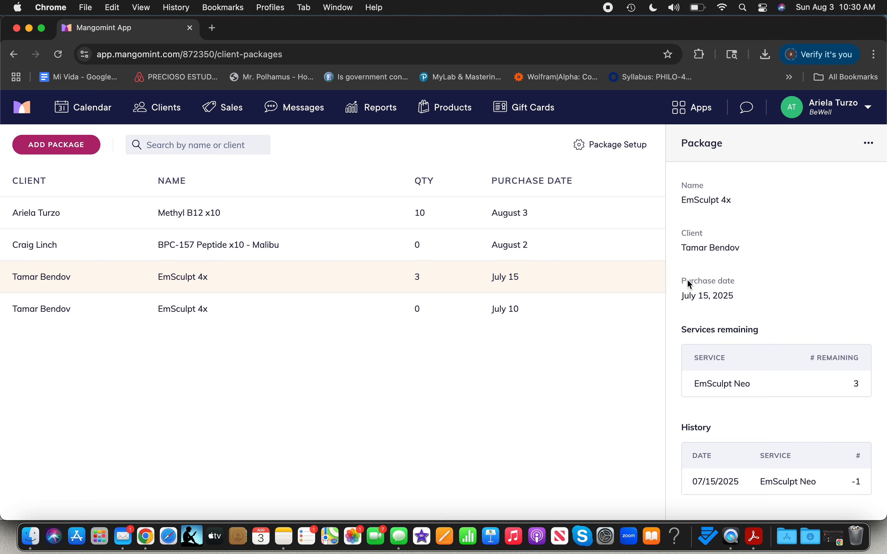
left_click(516, 243)
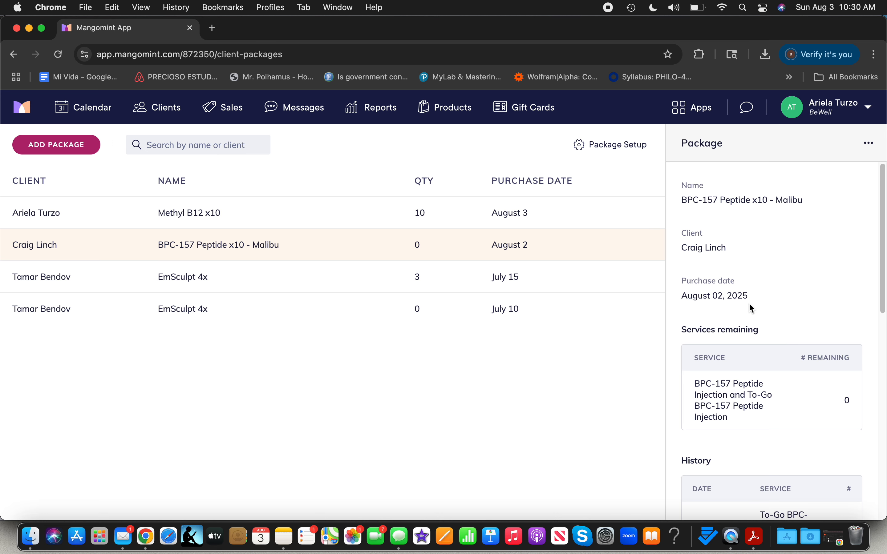
scroll(773, 401, "down", 3)
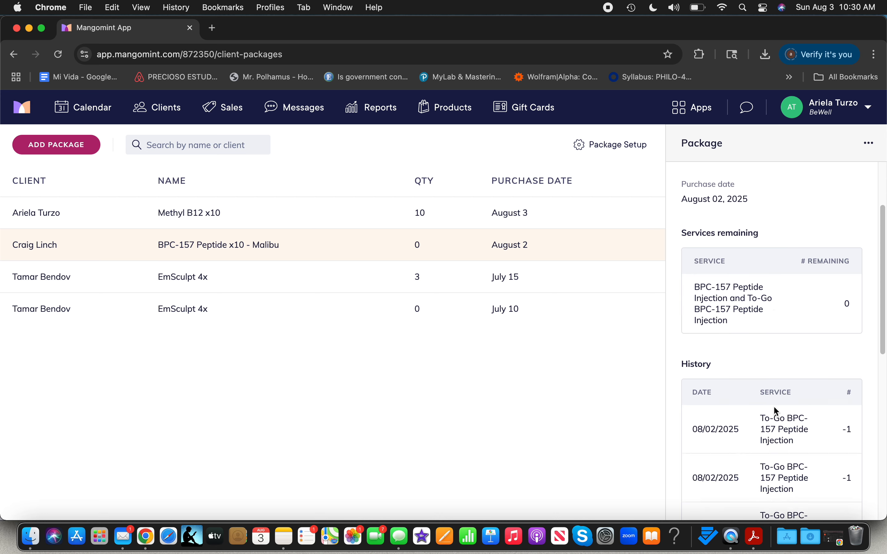
scroll(774, 408, "down", 5)
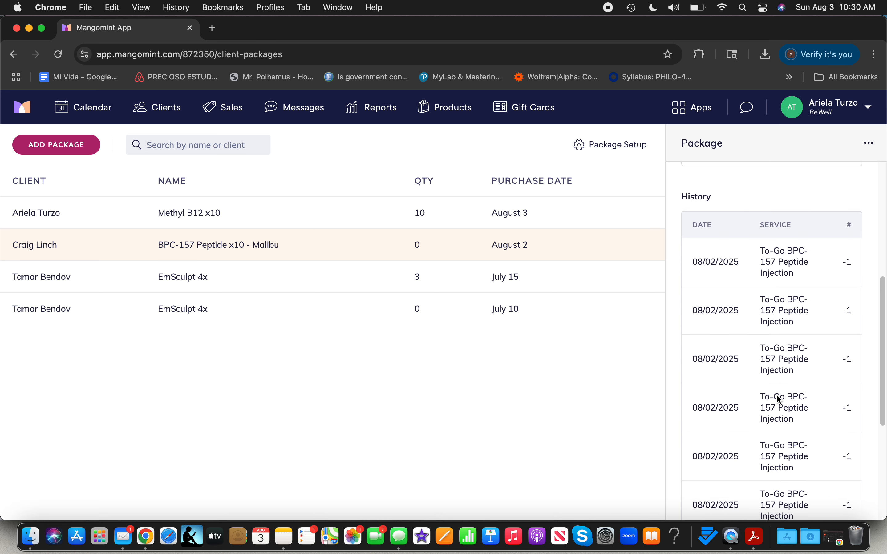
scroll(780, 398, "down", 3)
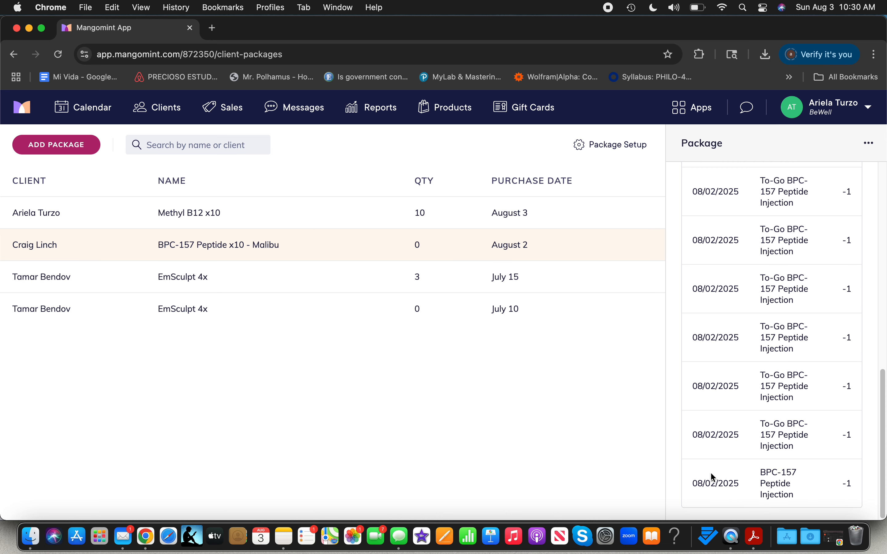
scroll(766, 339, "up", 10)
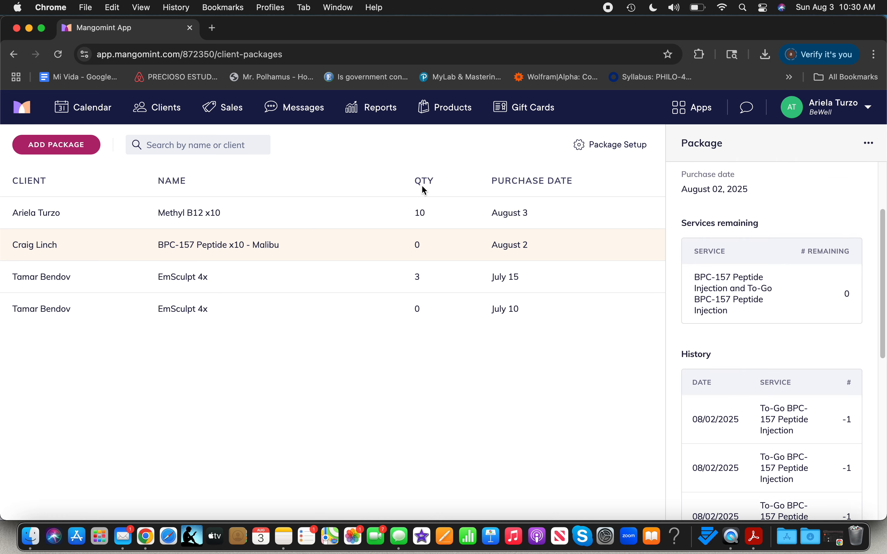
scroll(825, 334, "up", 3)
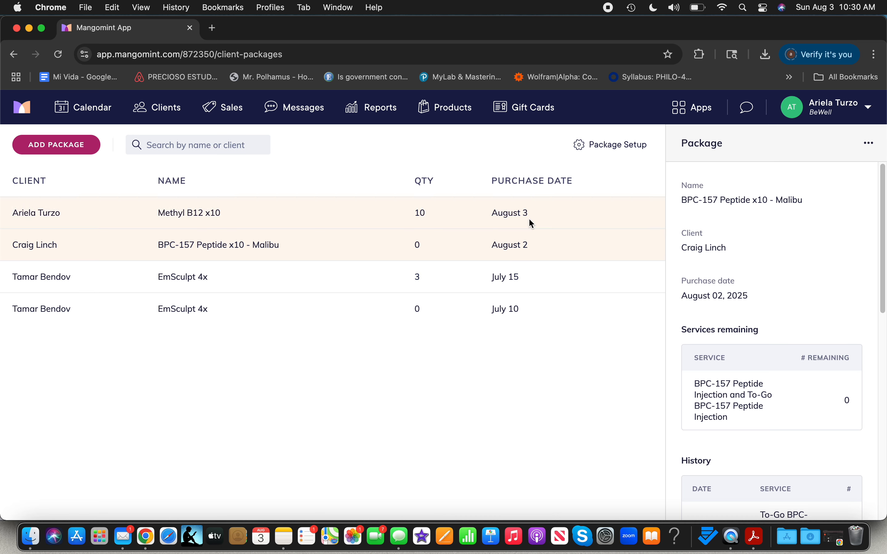
Step: Back on the calendar, book a 10:05 AM Methyl B12 Injection appointment with Ian for the same client
left_click(692, 110)
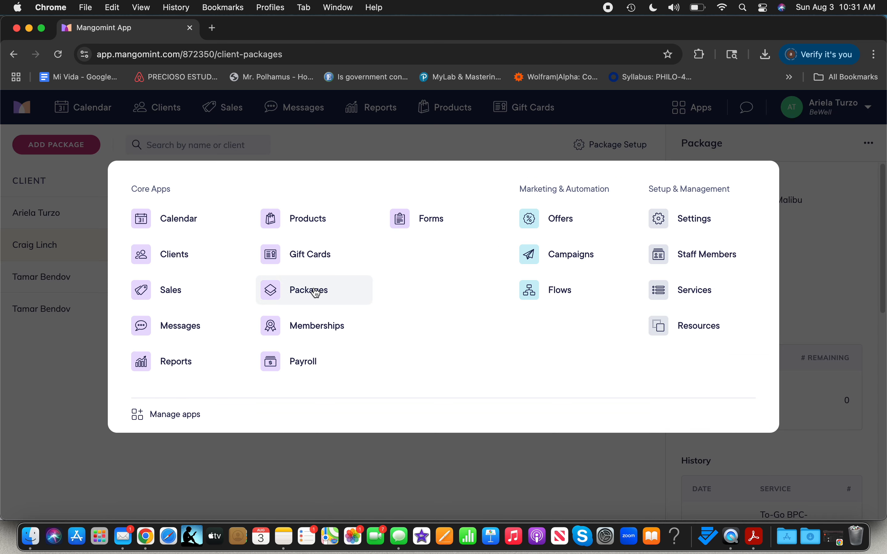
left_click(300, 451)
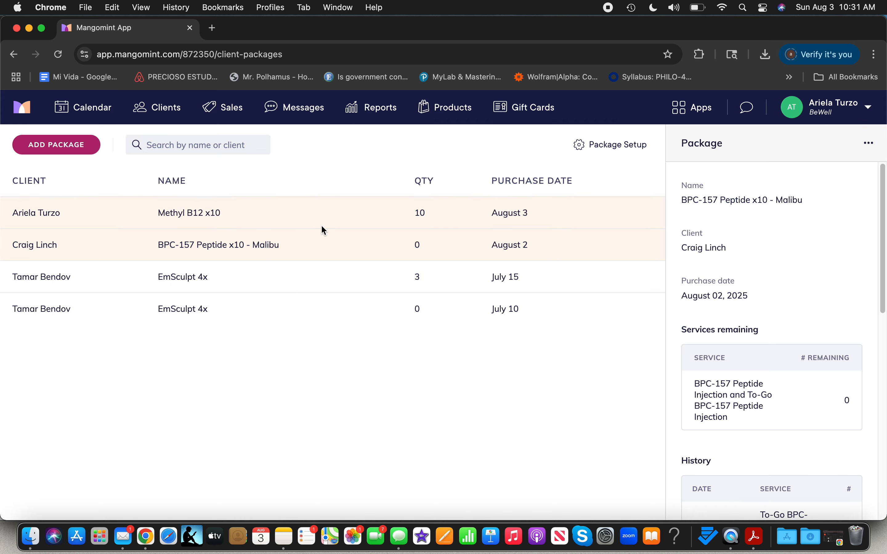
left_click(82, 111)
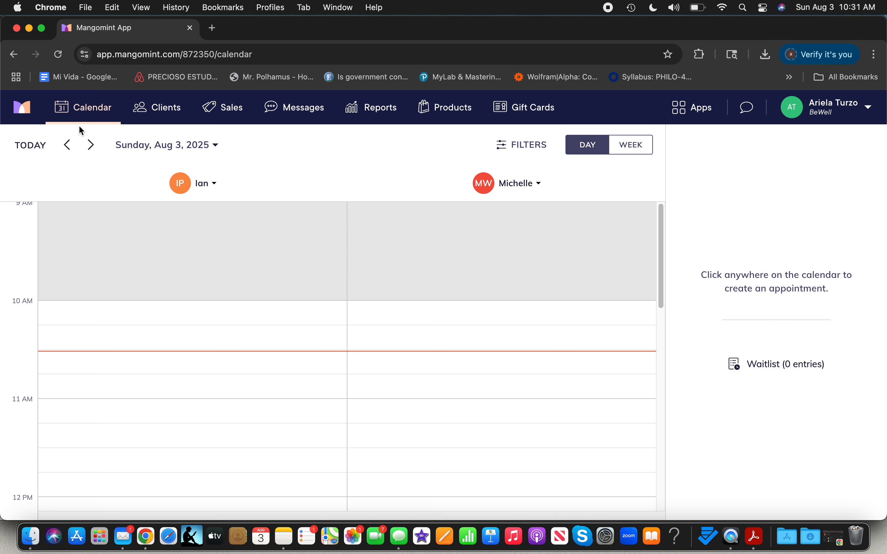
left_click(126, 311)
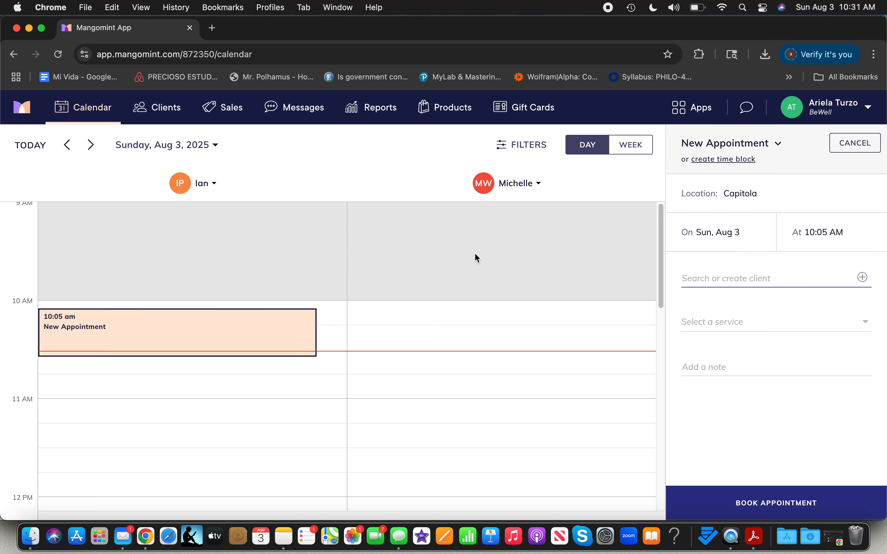
type("ariela")
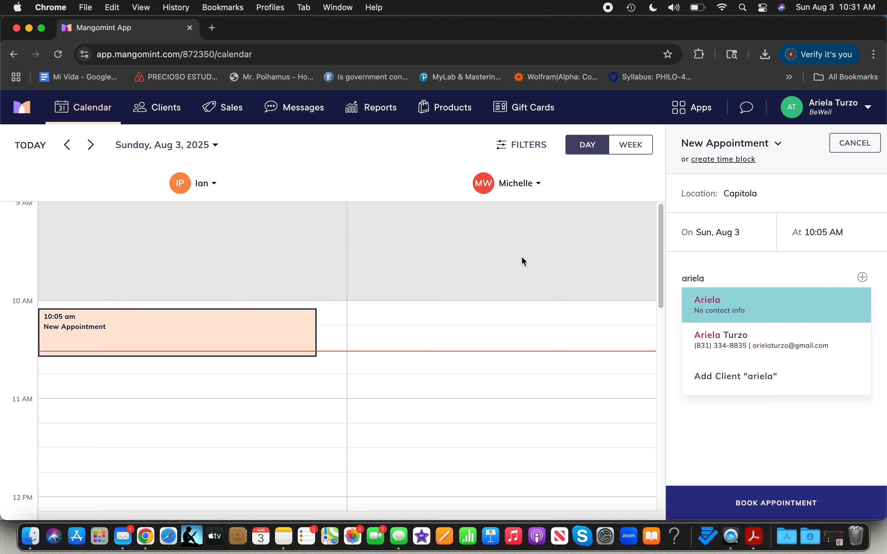
left_click(714, 334)
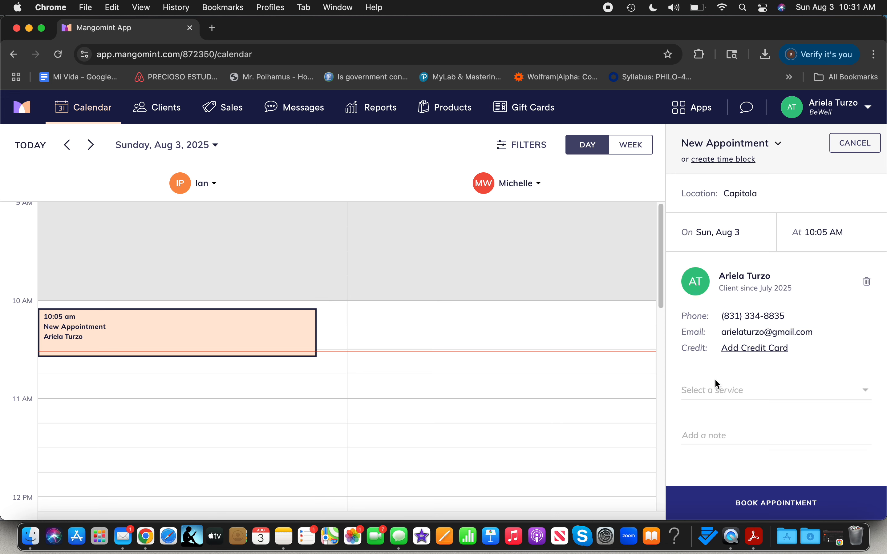
left_click(722, 395)
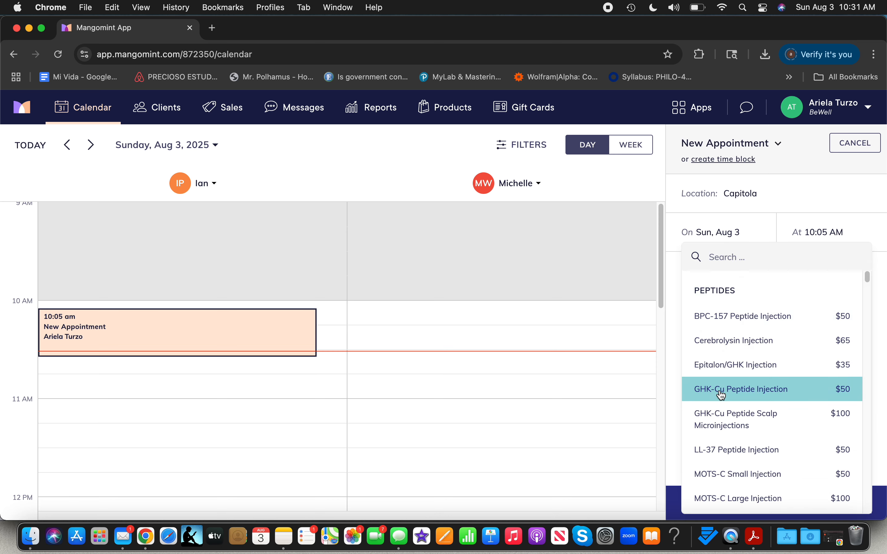
type("methyl")
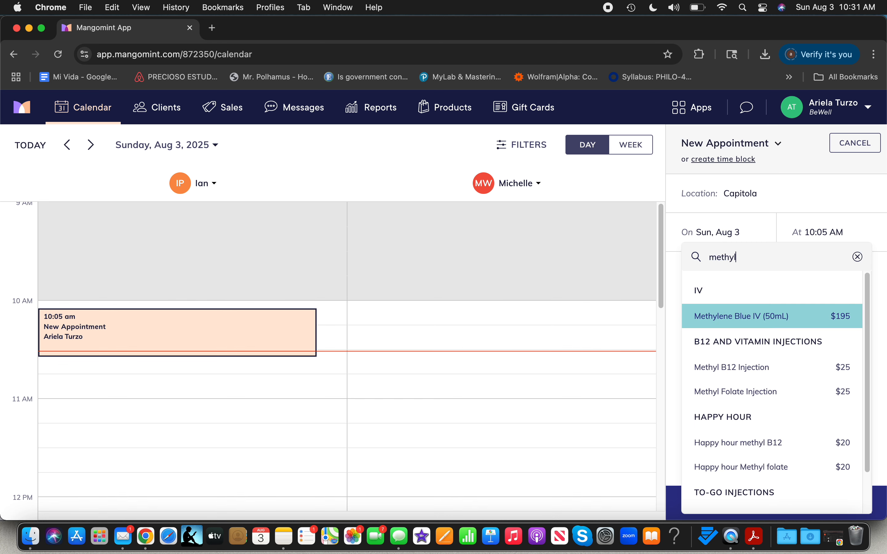
left_click(774, 369)
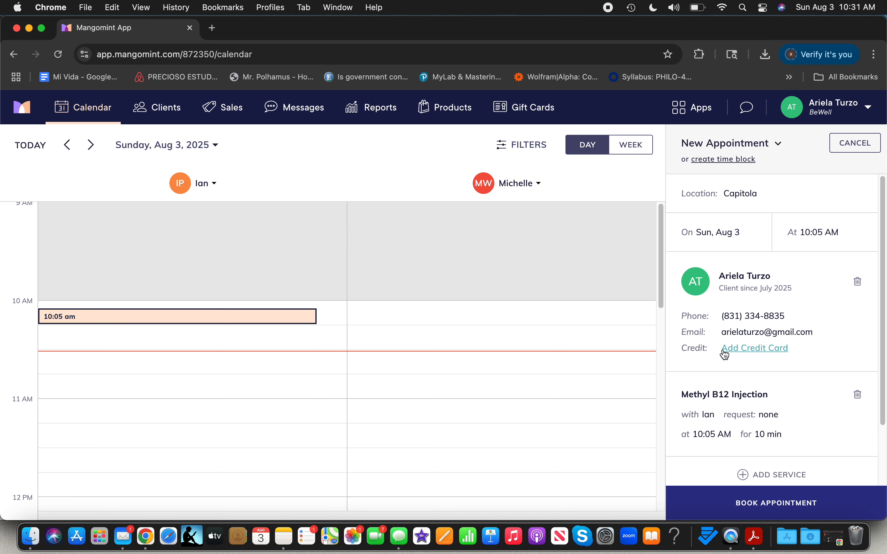
scroll(725, 355, "down", 2)
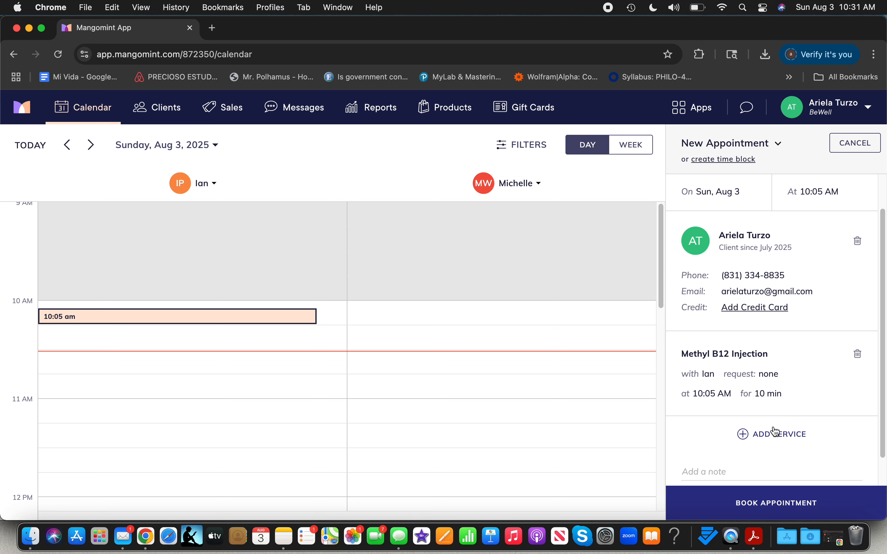
scroll(775, 431, "up", 2)
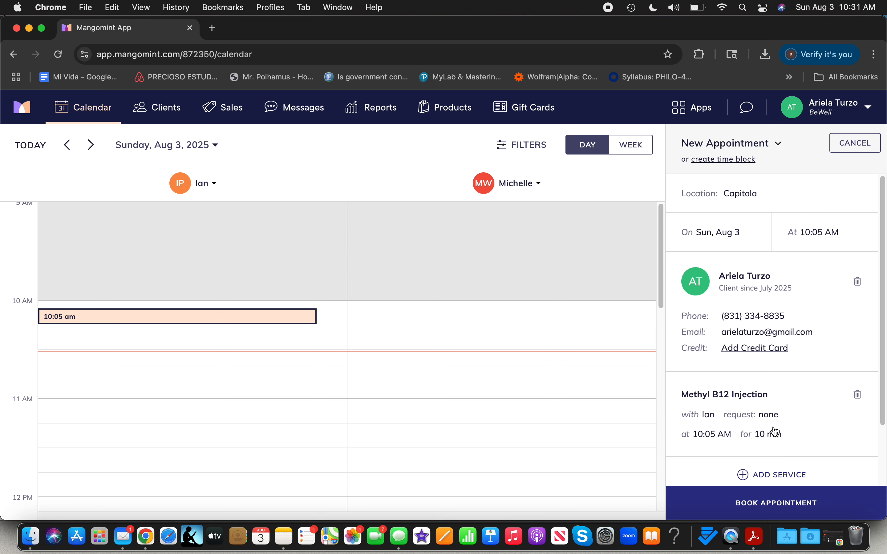
left_click(768, 510)
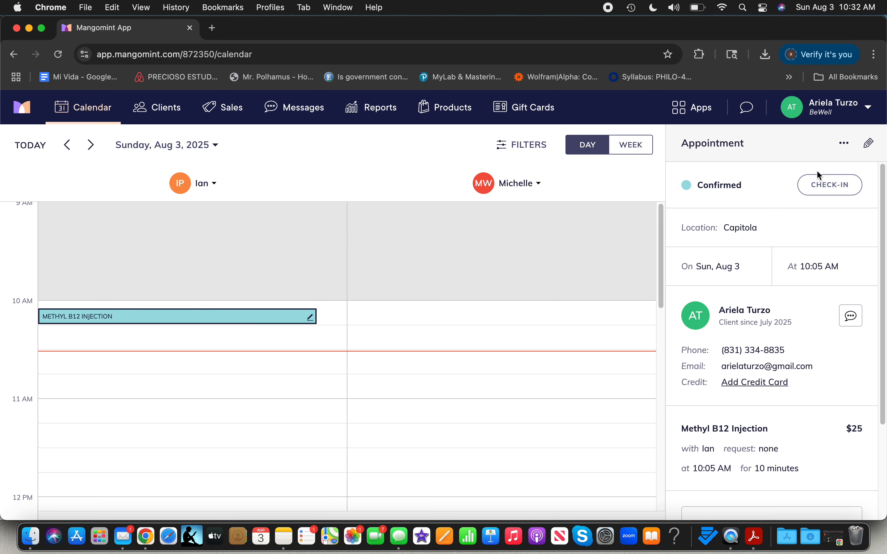
Step: Open checkout for the appointment and add the Methyl B12 x10 package to the sale
left_click(842, 148)
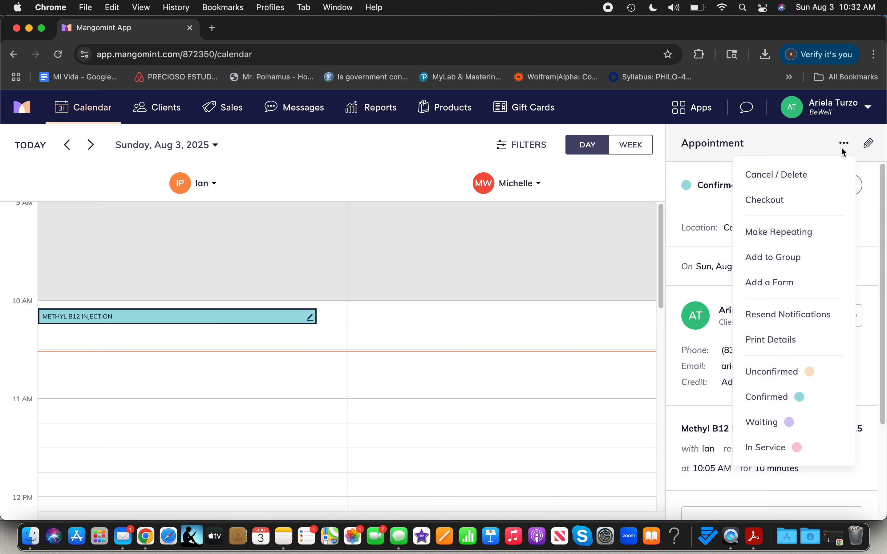
left_click(815, 201)
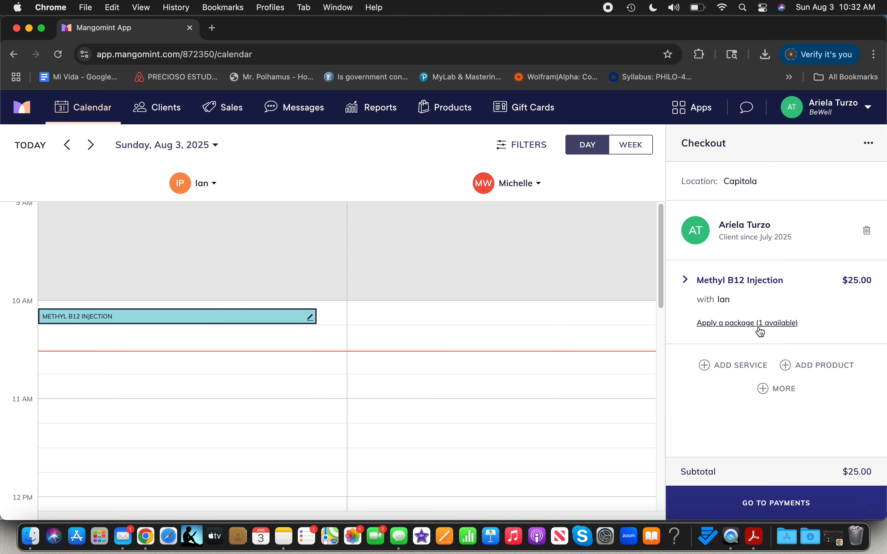
left_click(779, 393)
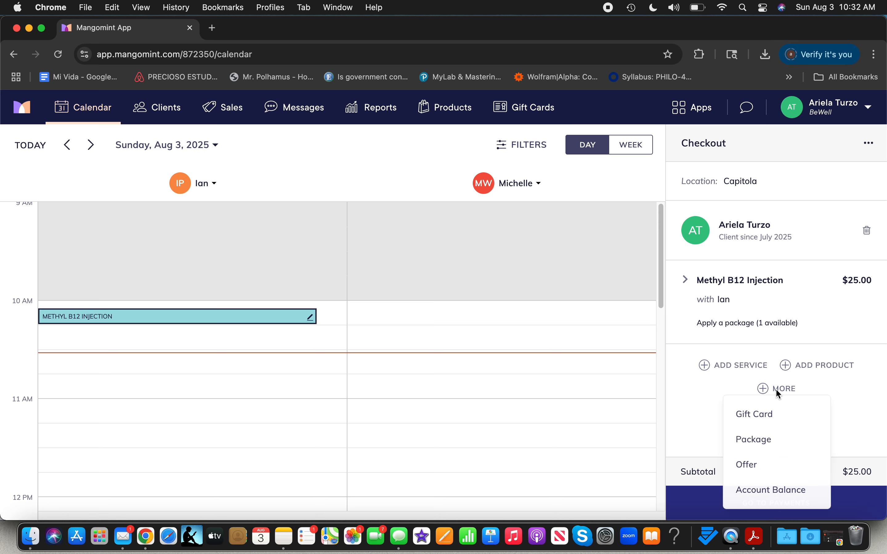
left_click(778, 441)
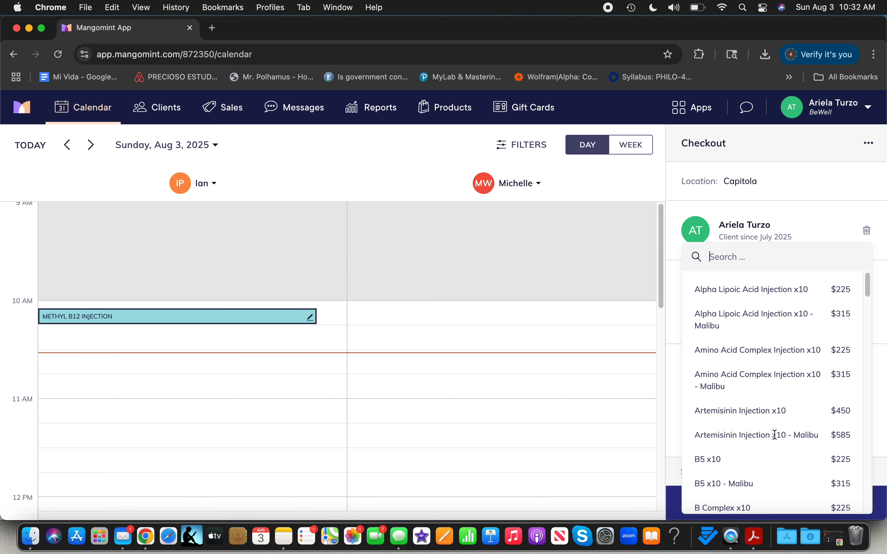
type("methy")
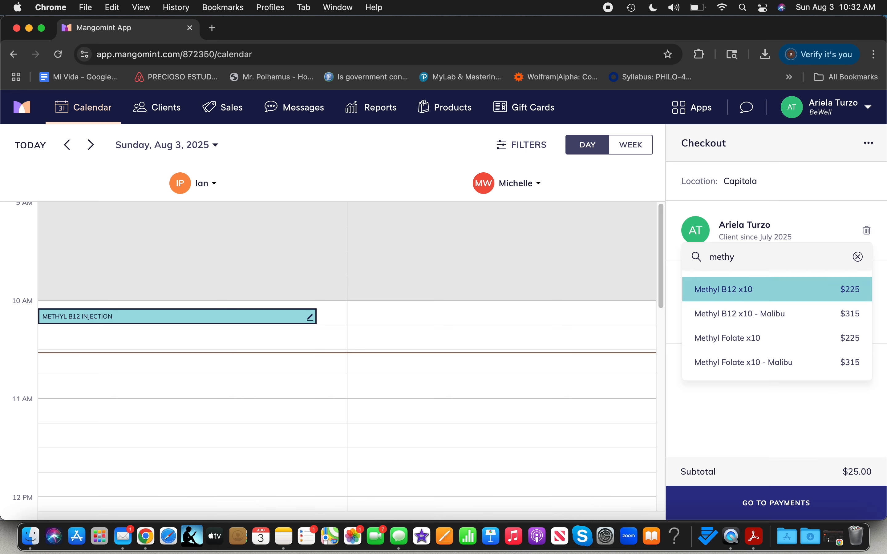
left_click(782, 295)
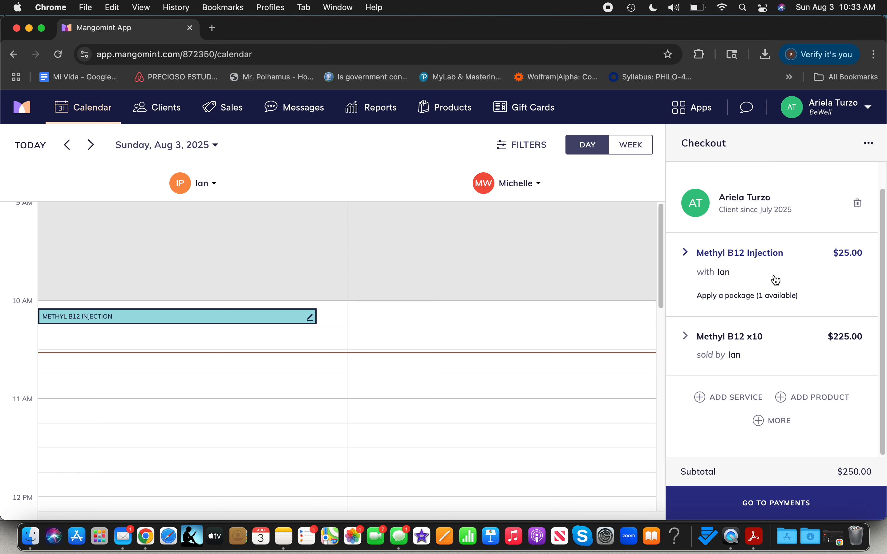
Step: Apply the Methyl B12 x10 package to the Methyl B12 Injection service
left_click(736, 302)
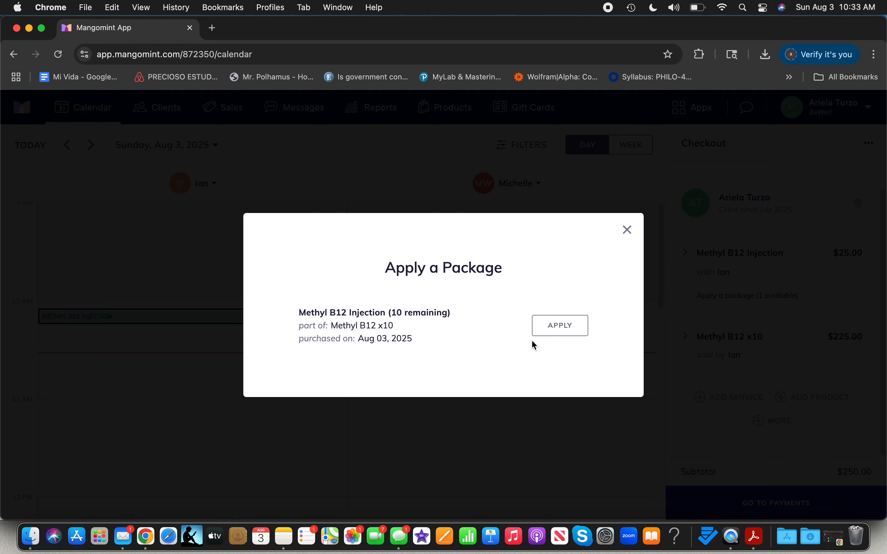
left_click(560, 326)
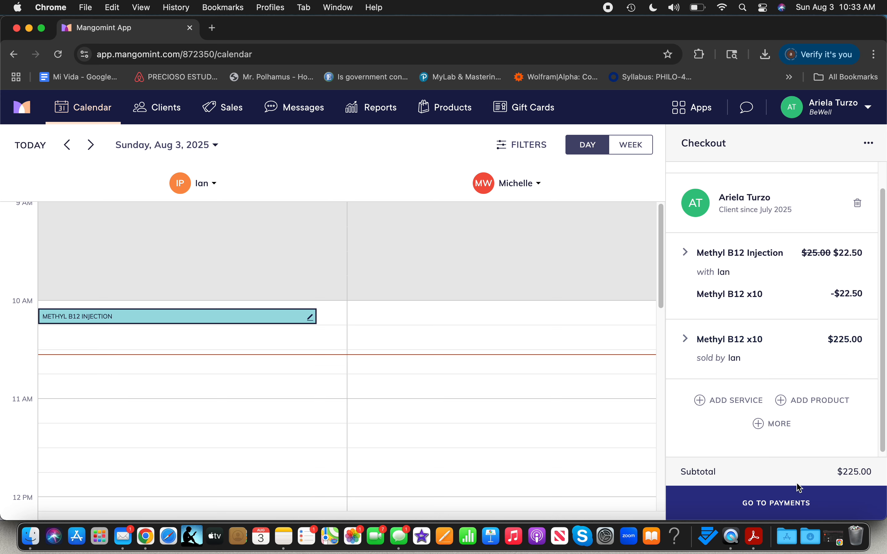
Step: Remove the injection service, package and client from the open checkout, then discard the checkout
left_click(790, 501)
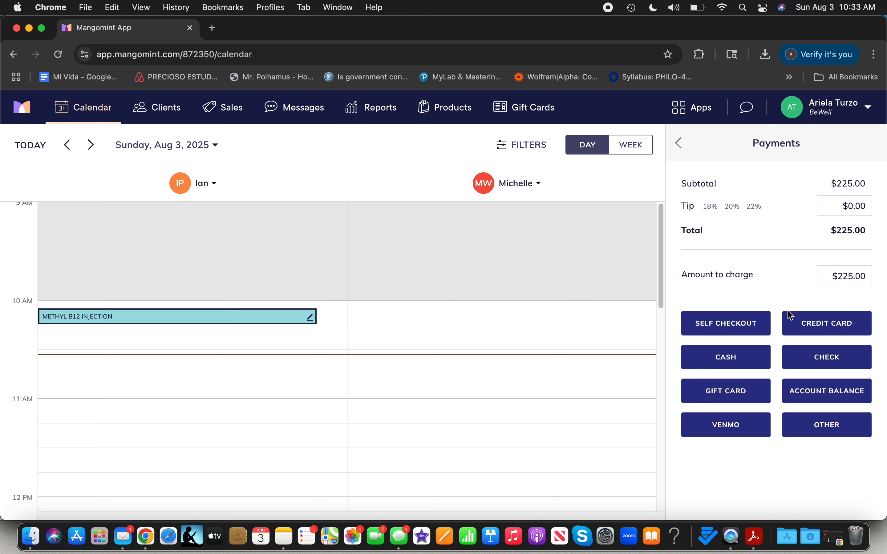
left_click(677, 152)
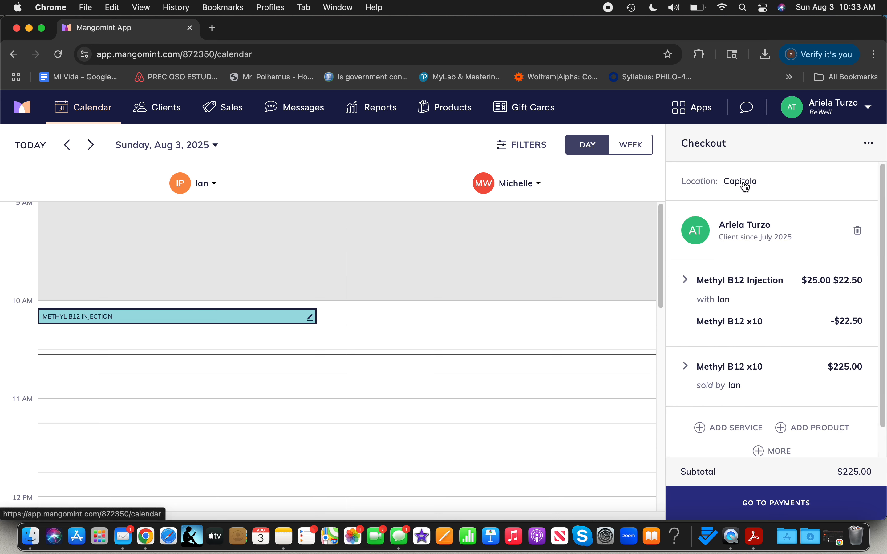
left_click(860, 301)
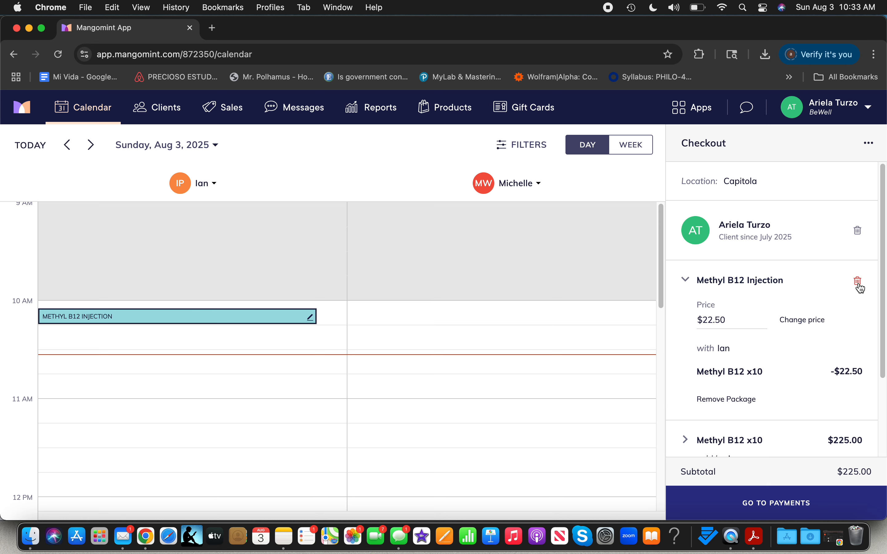
left_click(859, 284)
left_click(860, 286)
left_click(858, 283)
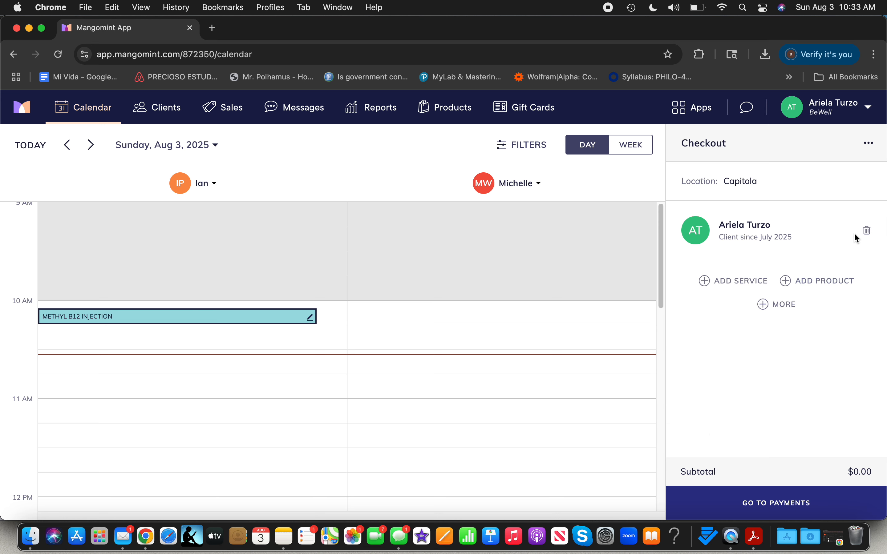
left_click(867, 230)
left_click(869, 143)
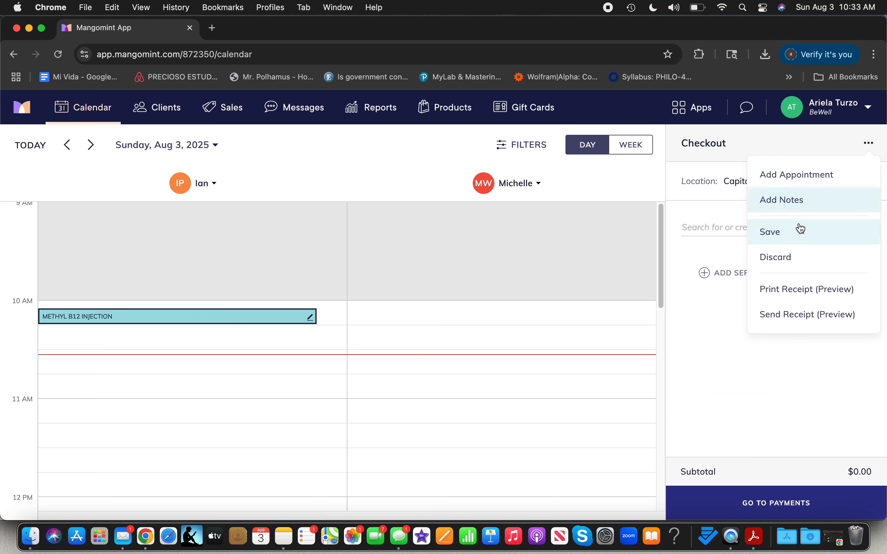
left_click(792, 255)
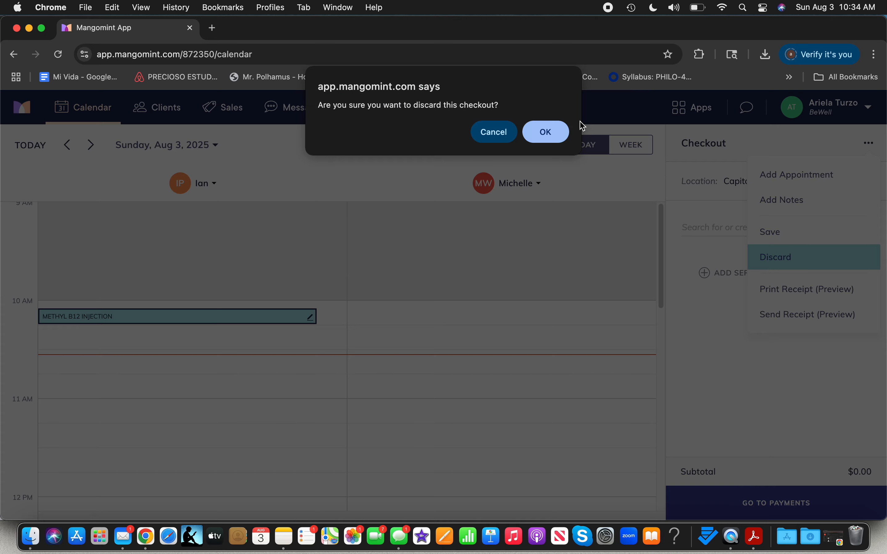
left_click(549, 133)
Step: Delete the 10:05 AM Methyl B12 Injection appointment using the Just delete it option
left_click(266, 316)
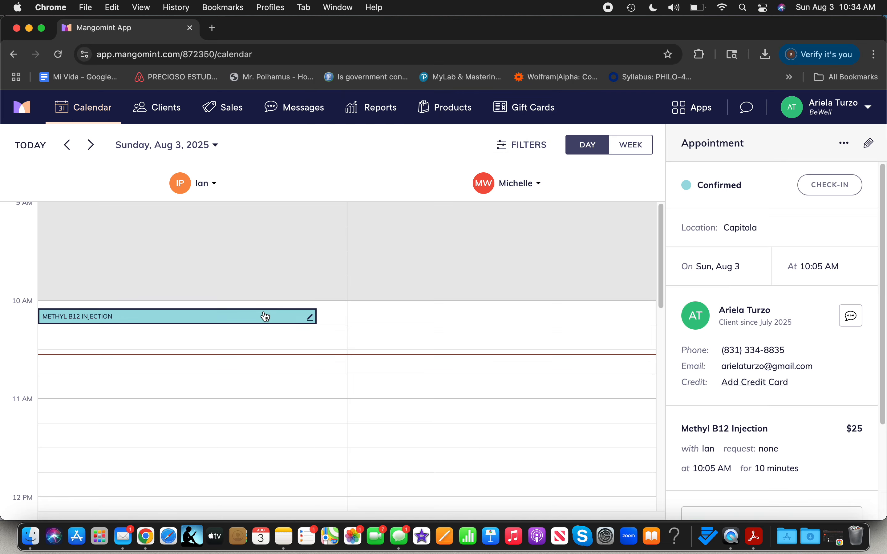
left_click(845, 143)
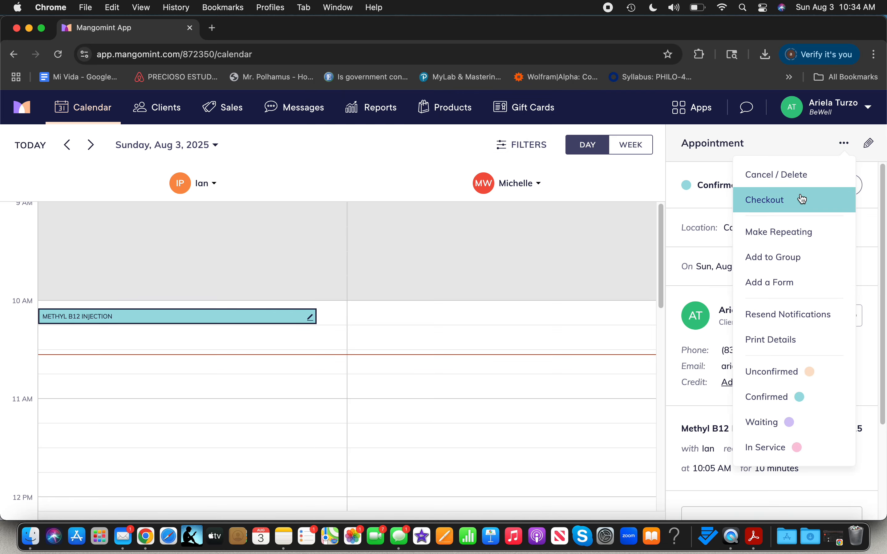
left_click(797, 177)
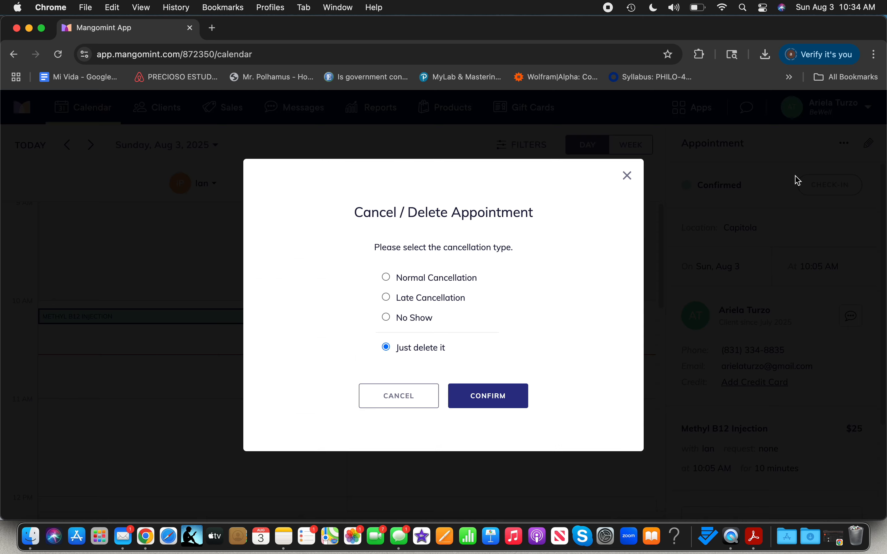
left_click(491, 404)
scroll(490, 401, "down", 3)
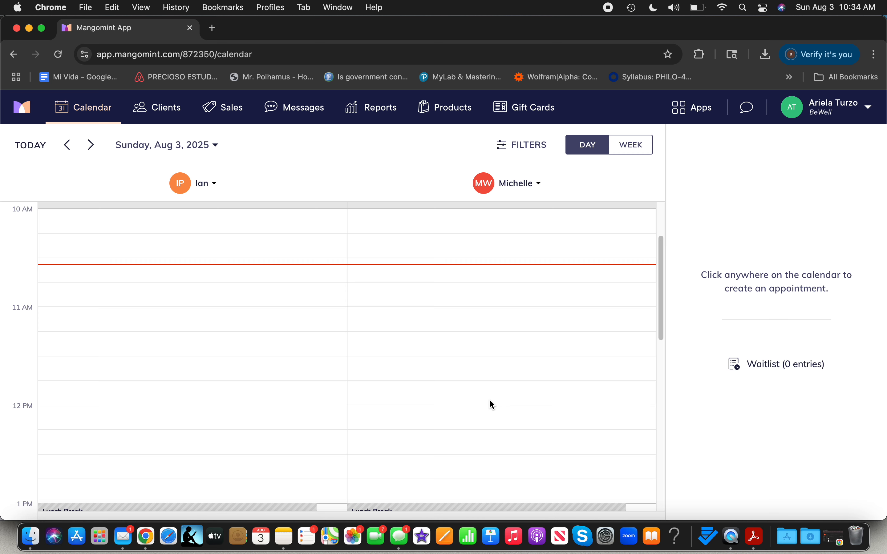
Step: Open the client packages list and delete the client's Methyl B12 x10 package
left_click(698, 118)
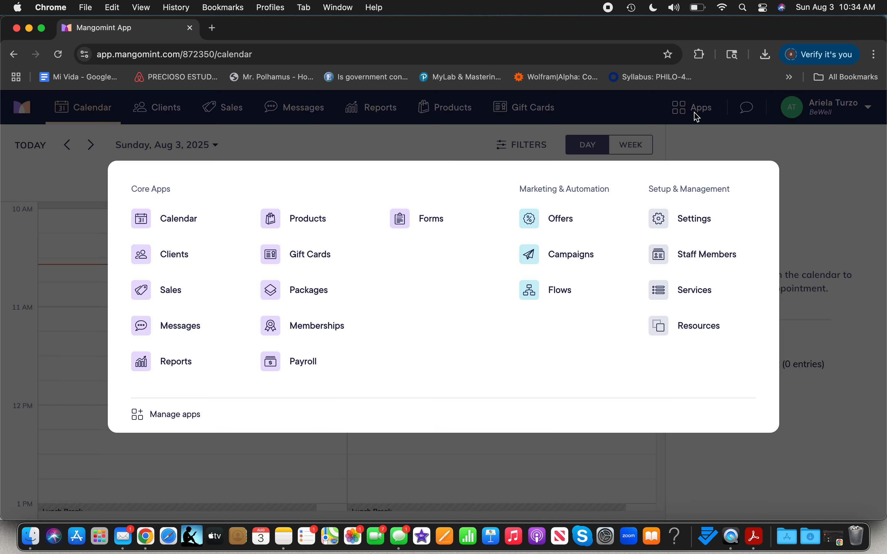
left_click(306, 289)
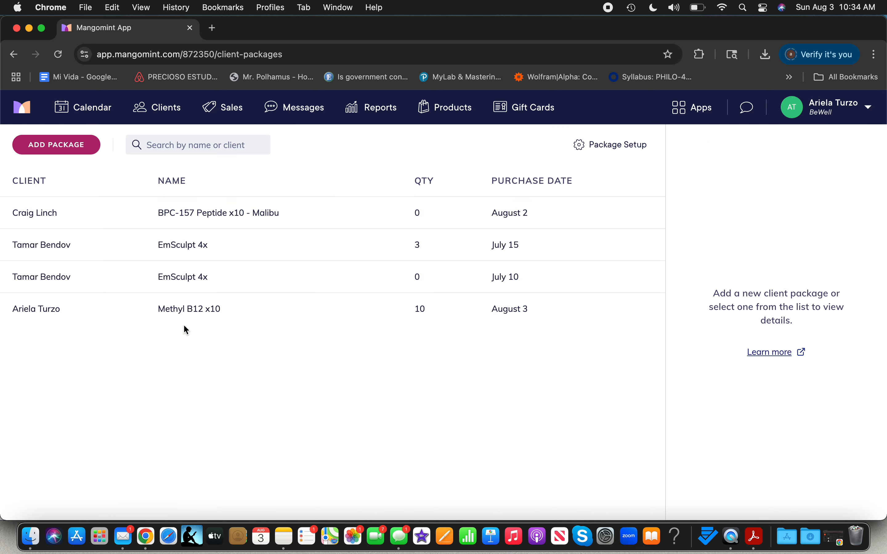
left_click(215, 317)
left_click(869, 140)
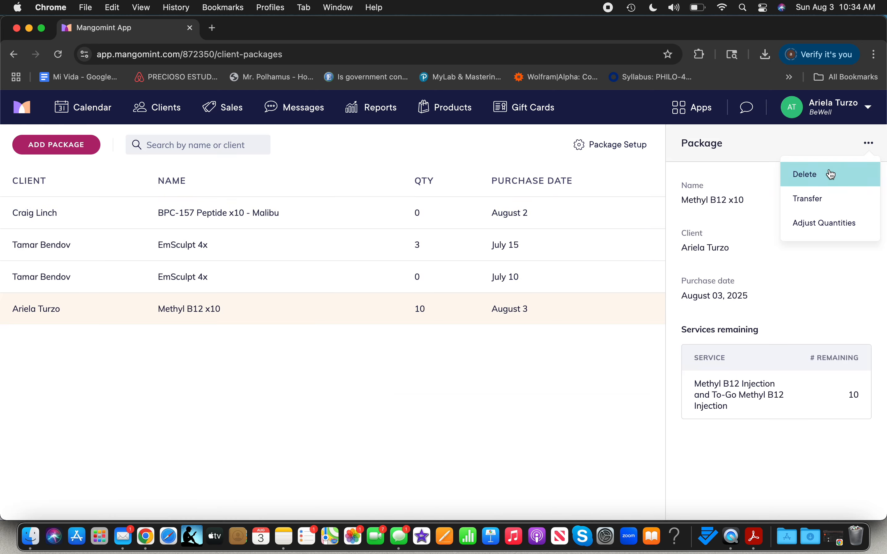
left_click(829, 174)
left_click(518, 338)
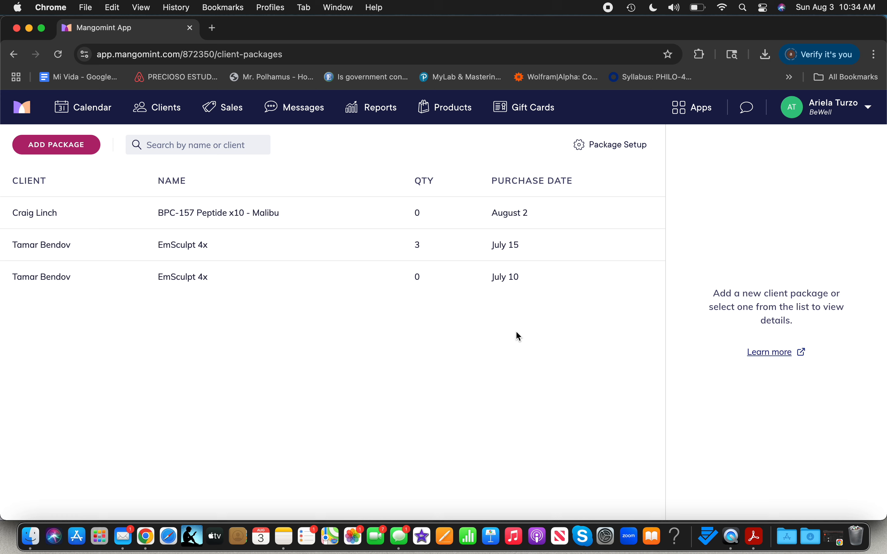
Step: Add a new client package for the same client, choosing Fotona LipLase 3x, and create it
left_click(56, 151)
left_click(711, 187)
type("a")
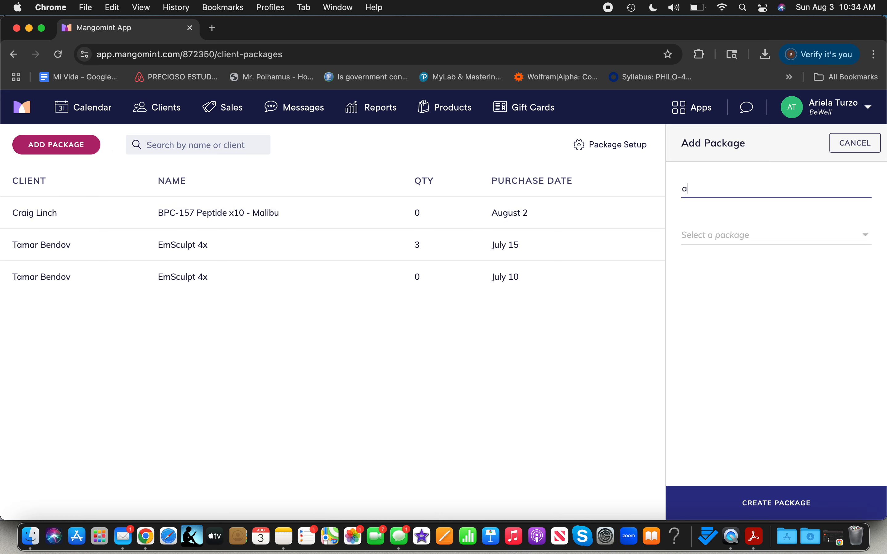
type("riela")
left_click(737, 246)
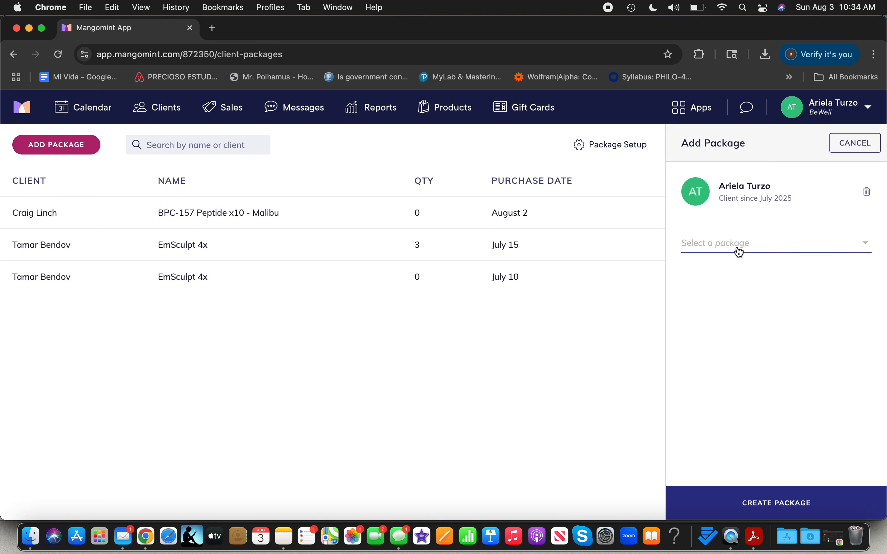
left_click(736, 242)
scroll(739, 453, "down", 7)
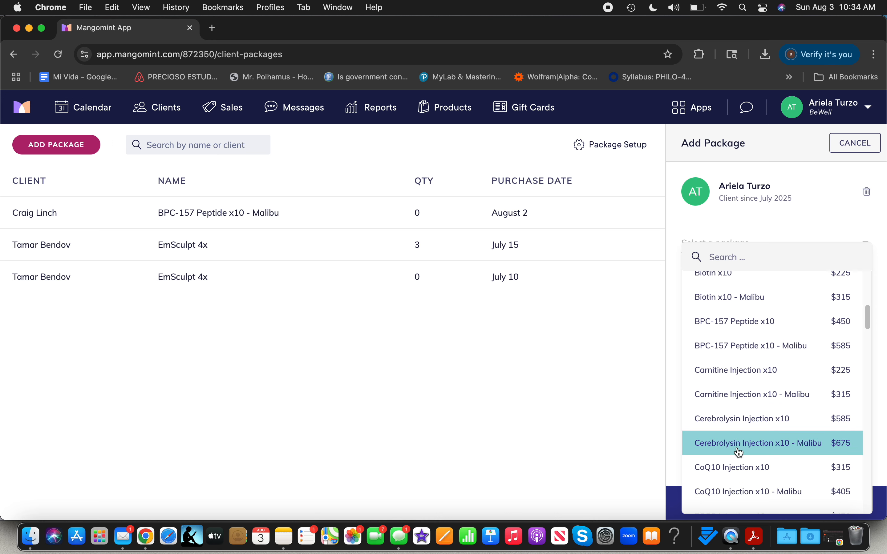
type("fotona")
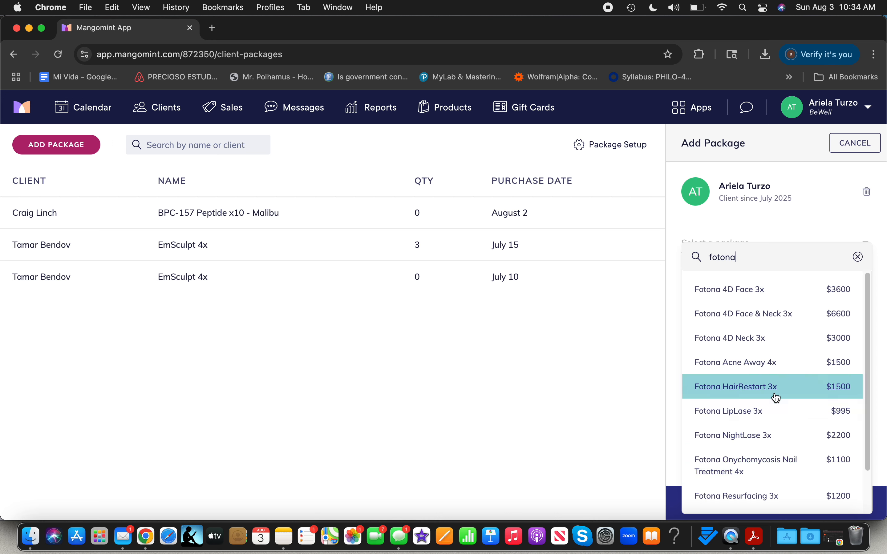
left_click(774, 412)
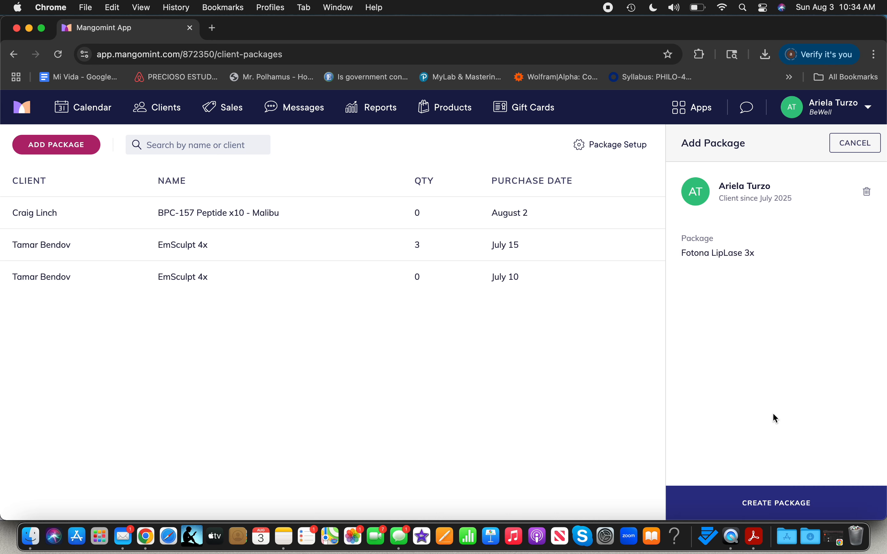
left_click(774, 500)
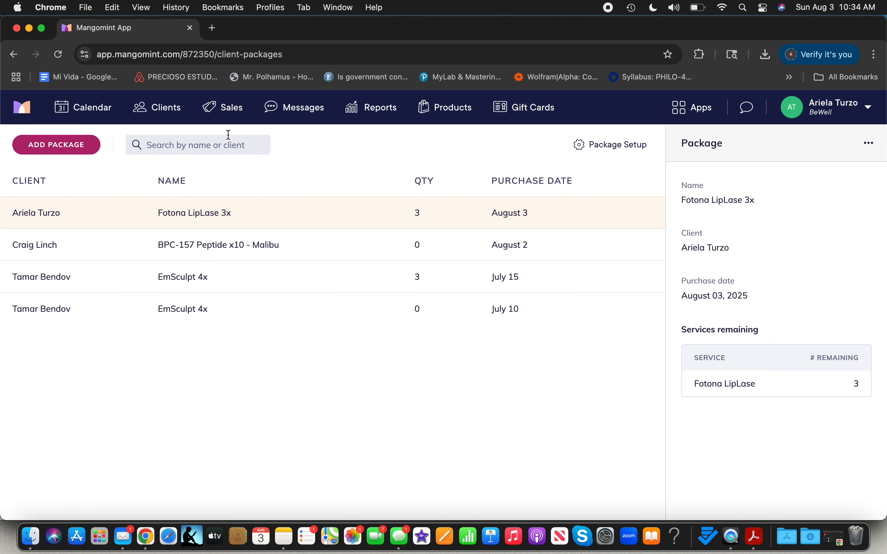
left_click(84, 107)
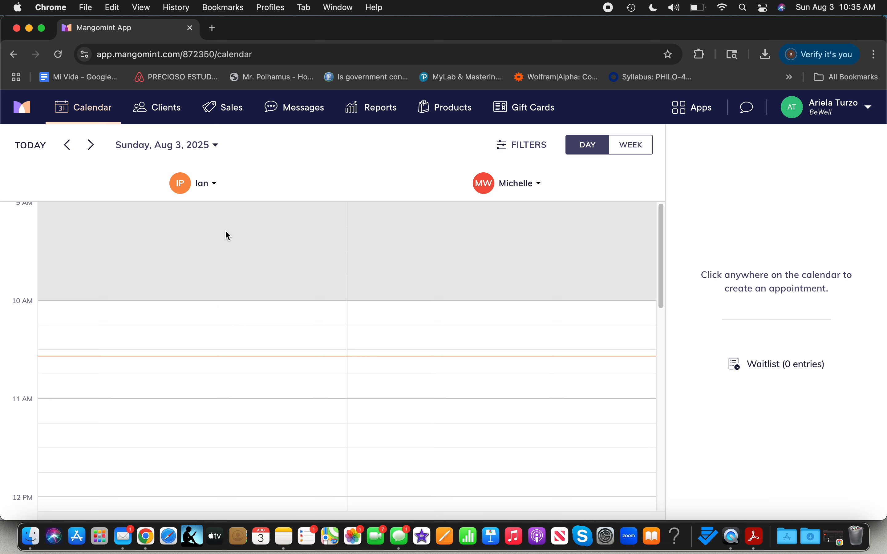
left_click(88, 146)
left_click(95, 146)
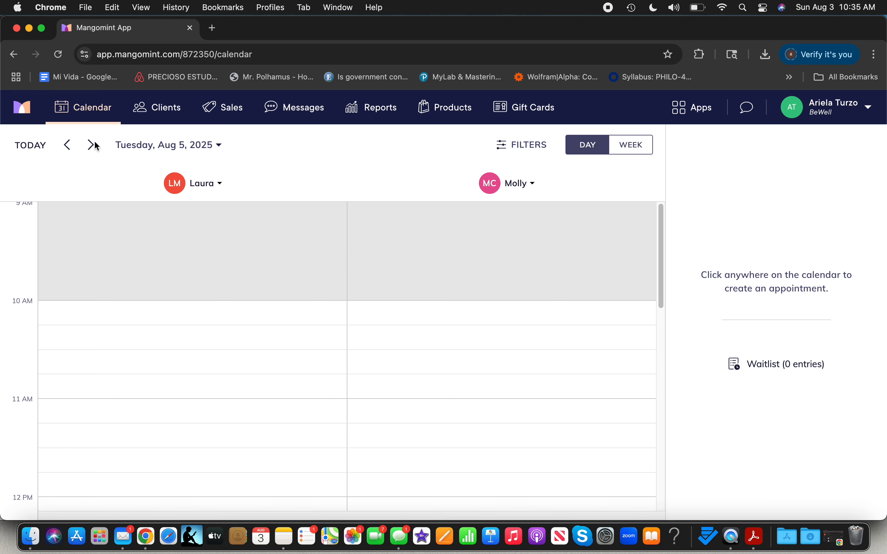
left_click(68, 147)
left_click(69, 147)
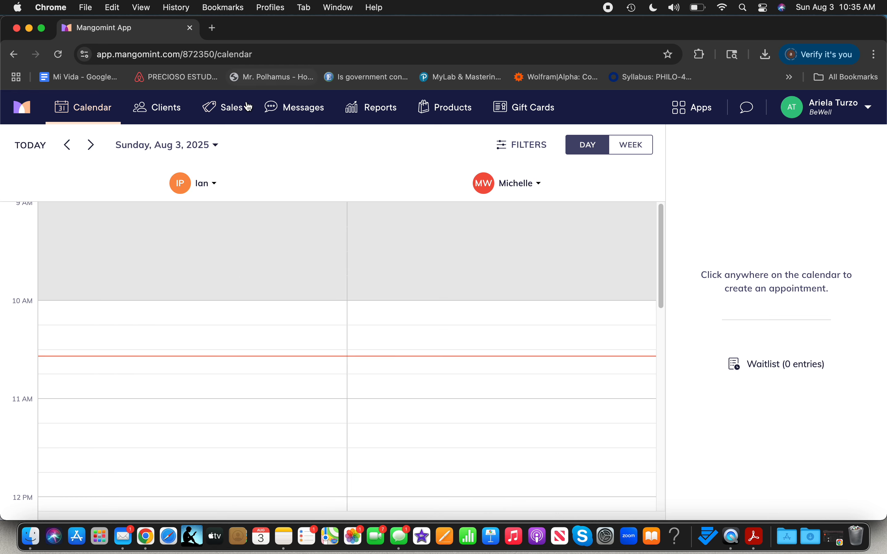
Step: Start a new checkout from Sales and set the client as the payer
left_click(228, 112)
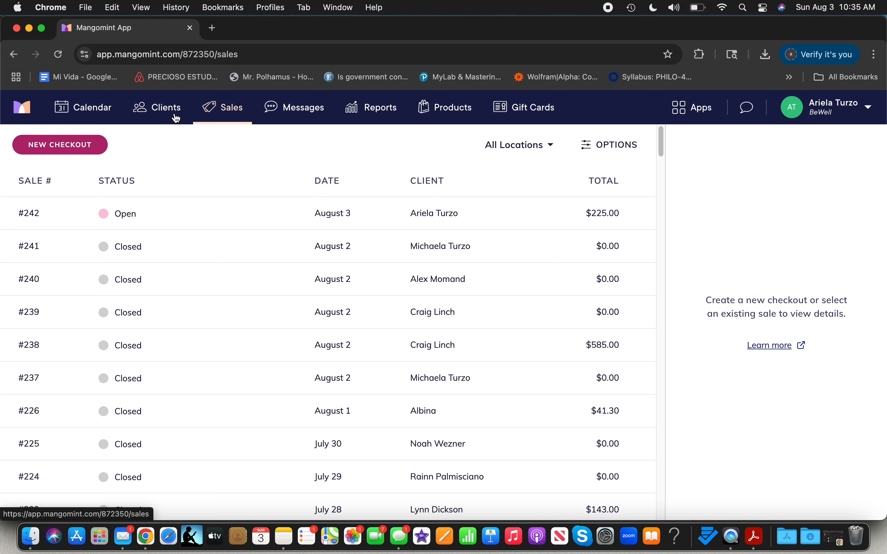
left_click(91, 145)
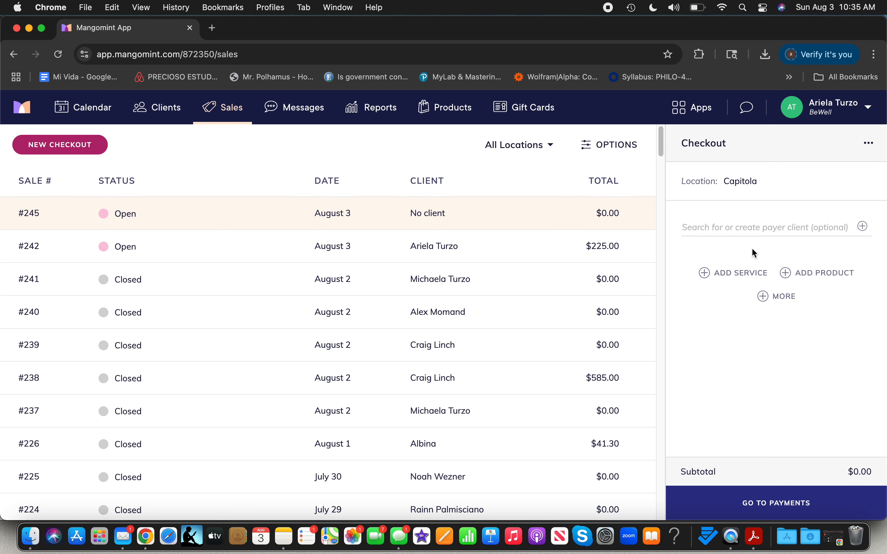
left_click(721, 224)
type("ariela")
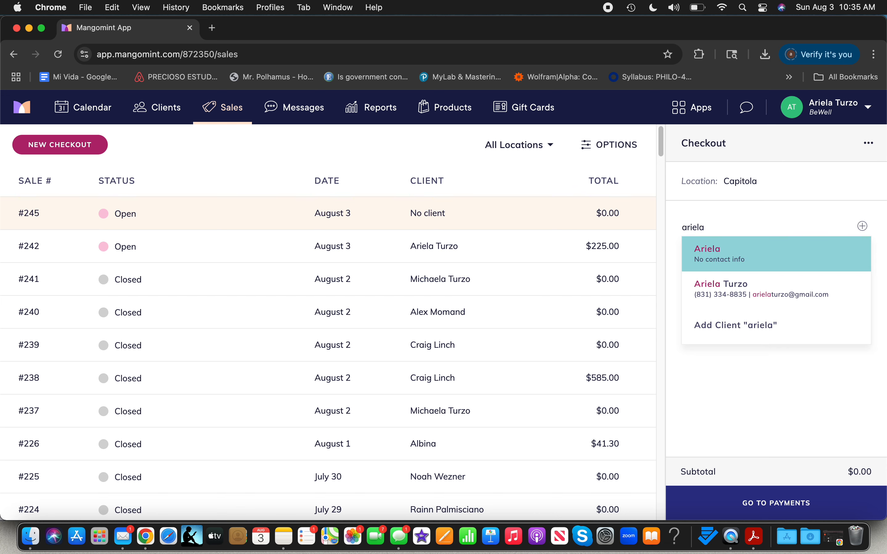
left_click(737, 283)
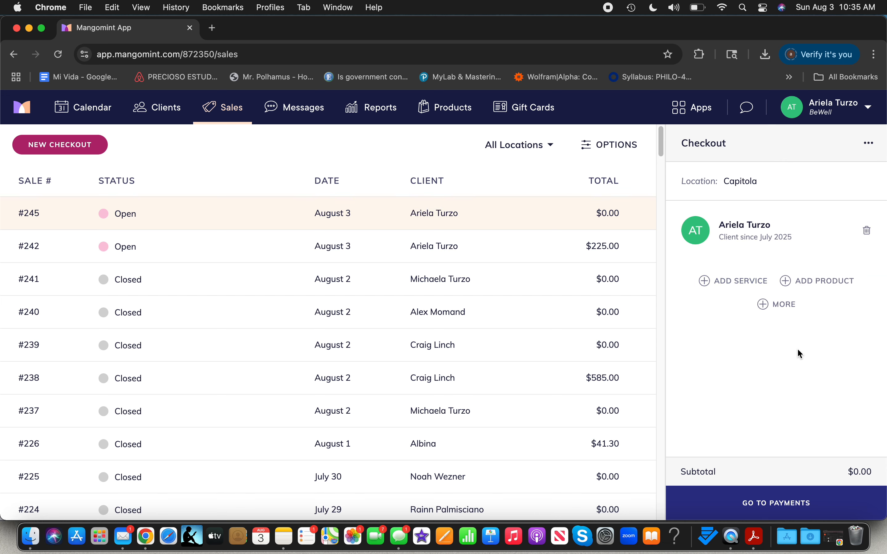
Step: Add the Fotona LipLase 3x package to the checkout
left_click(785, 311)
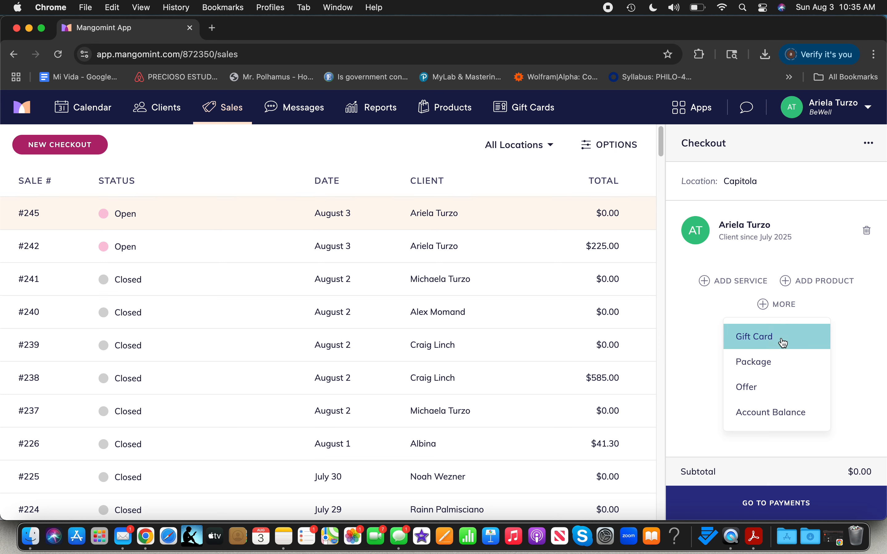
left_click(774, 361)
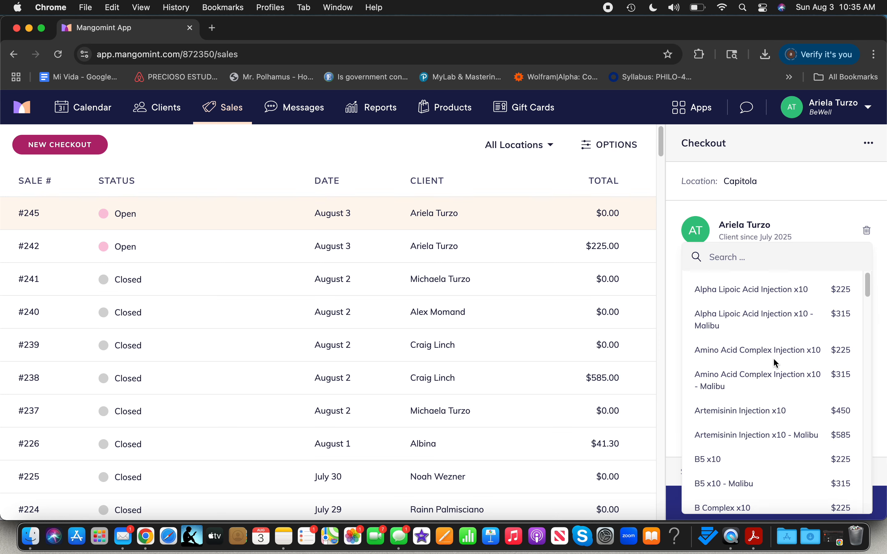
type("fotona")
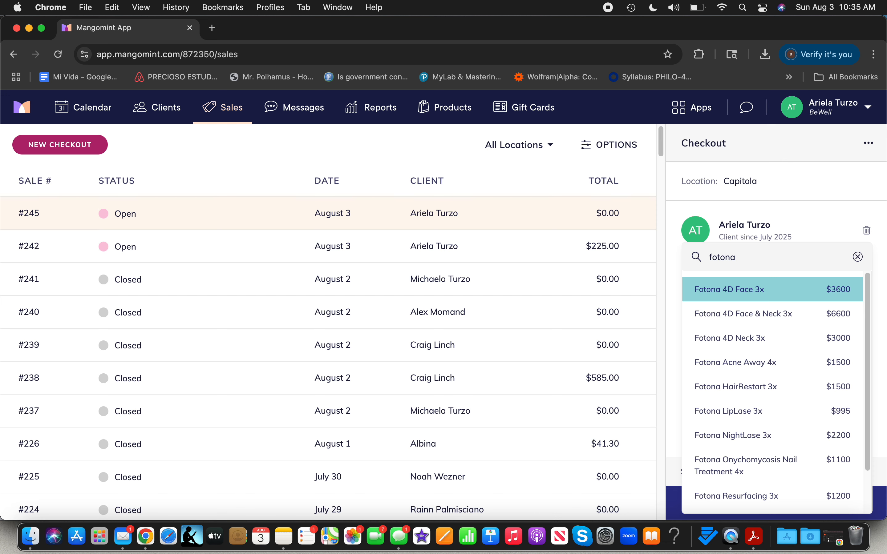
left_click(770, 416)
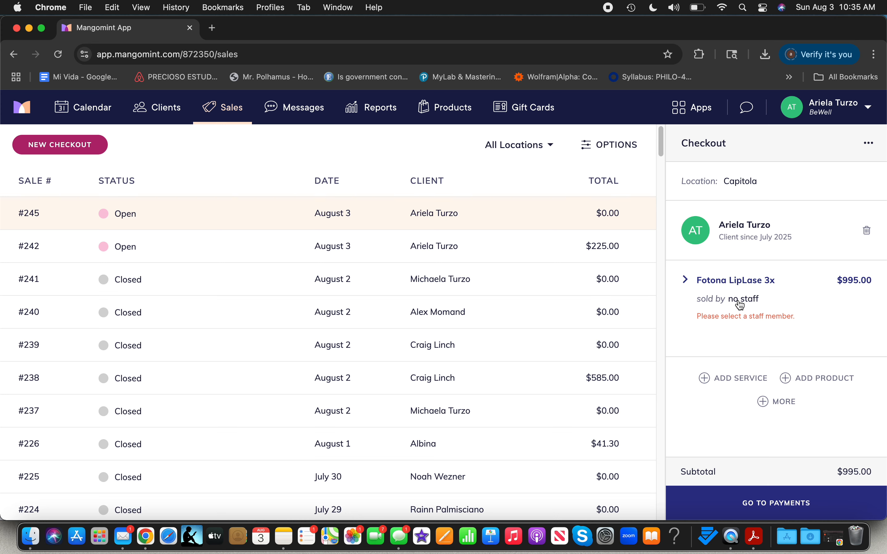
Step: Expand the Fotona LipLase 3x item and set Tasha as the staff member who sold it
left_click(724, 305)
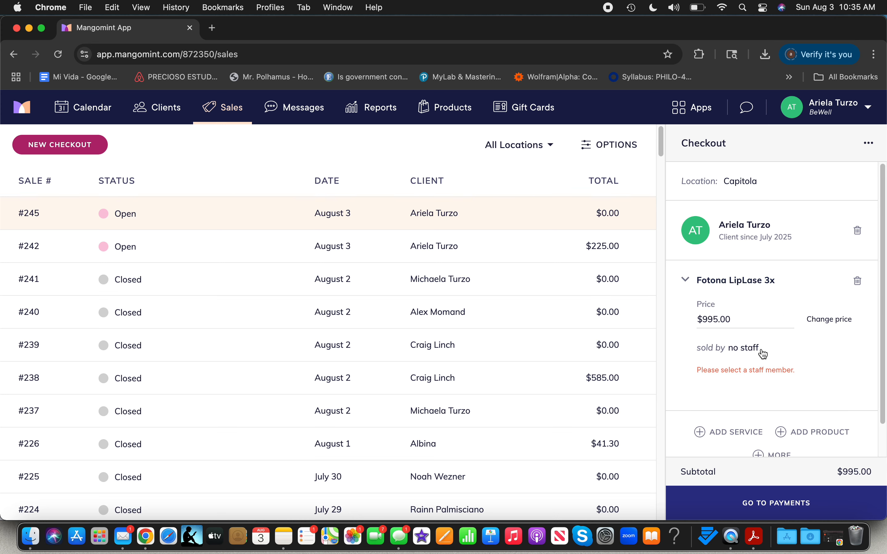
left_click(746, 348)
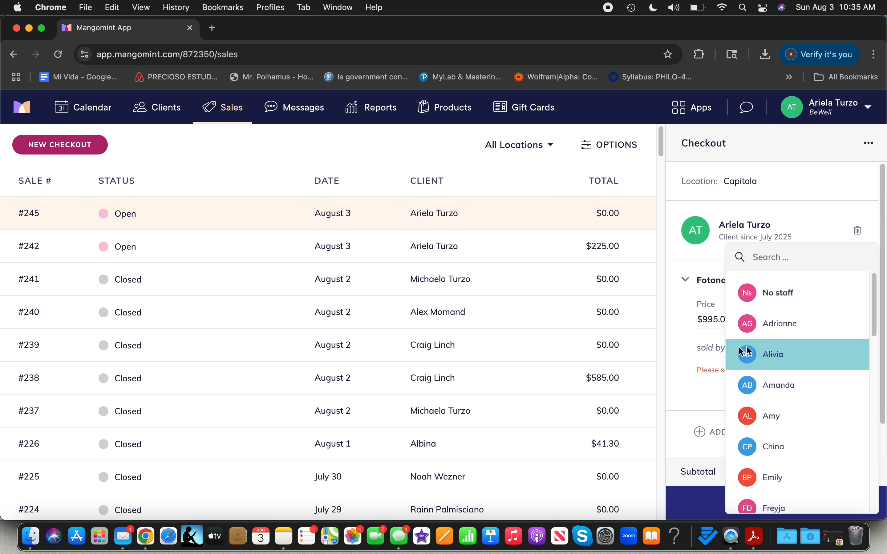
left_click(704, 364)
left_click(747, 352)
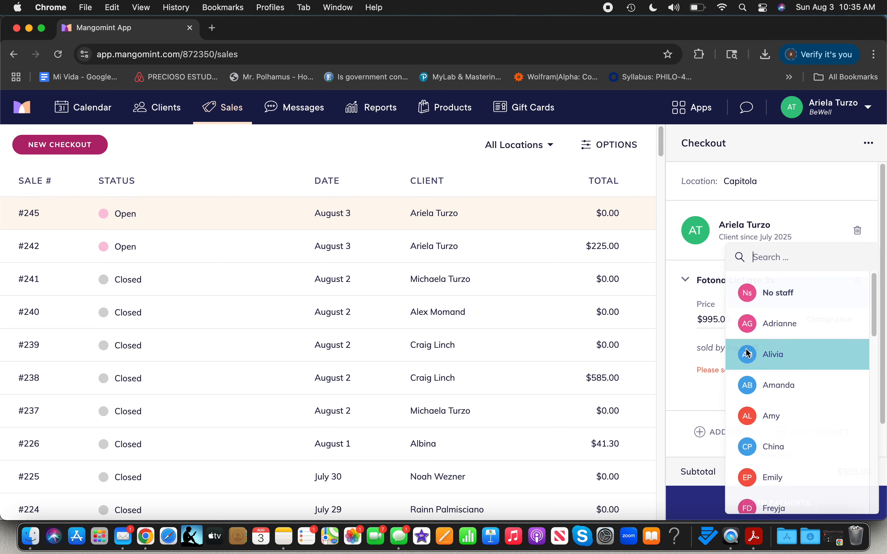
type("ariela")
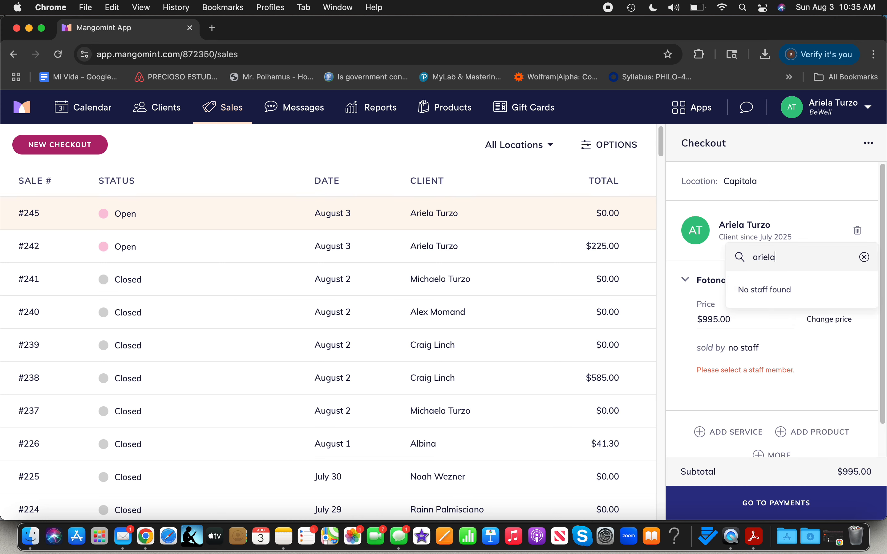
key("BackSpace")
key("BackSpace")
key("BackSpace")
key("BackSpace")
key("BackSpace")
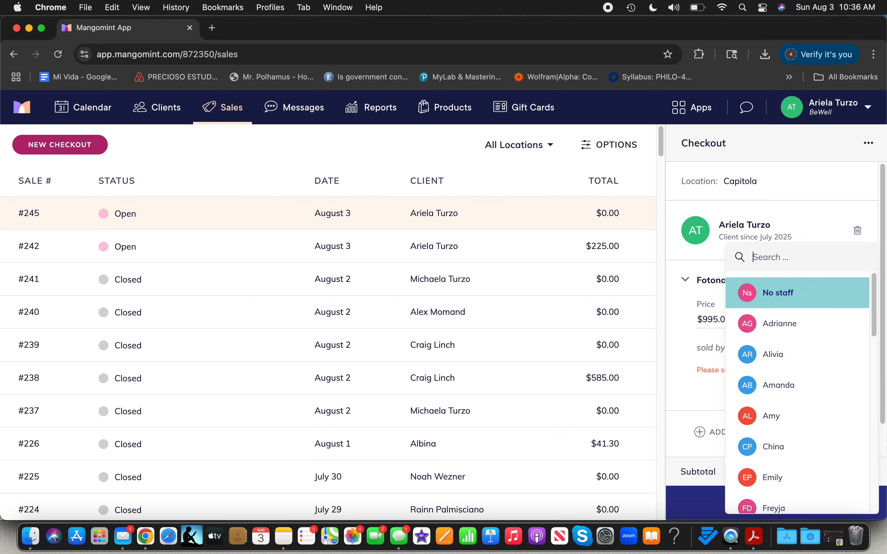
scroll(795, 433, "down", 3)
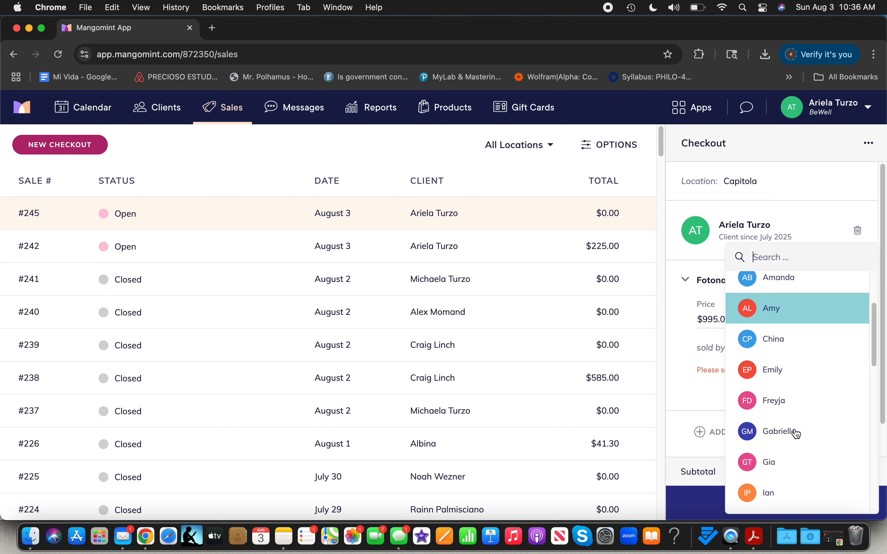
scroll(796, 433, "down", 12)
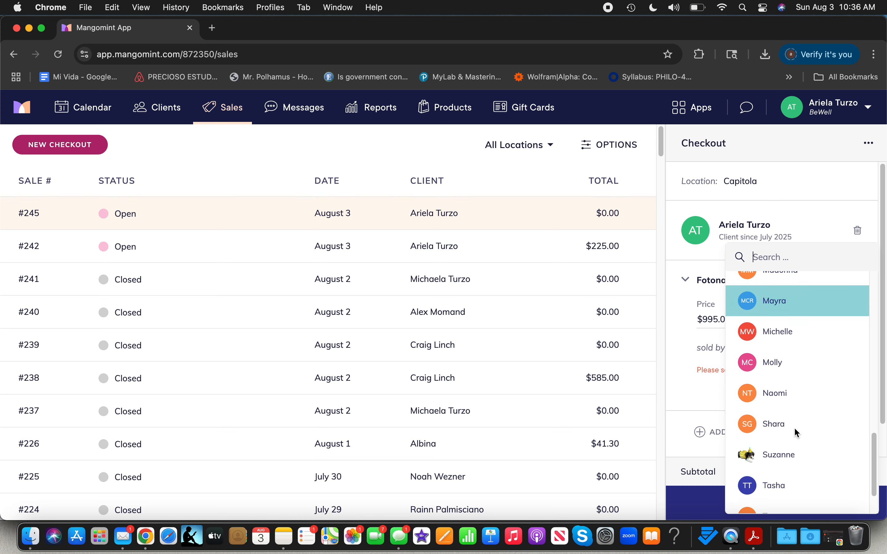
scroll(794, 429, "down", 2)
left_click(794, 429)
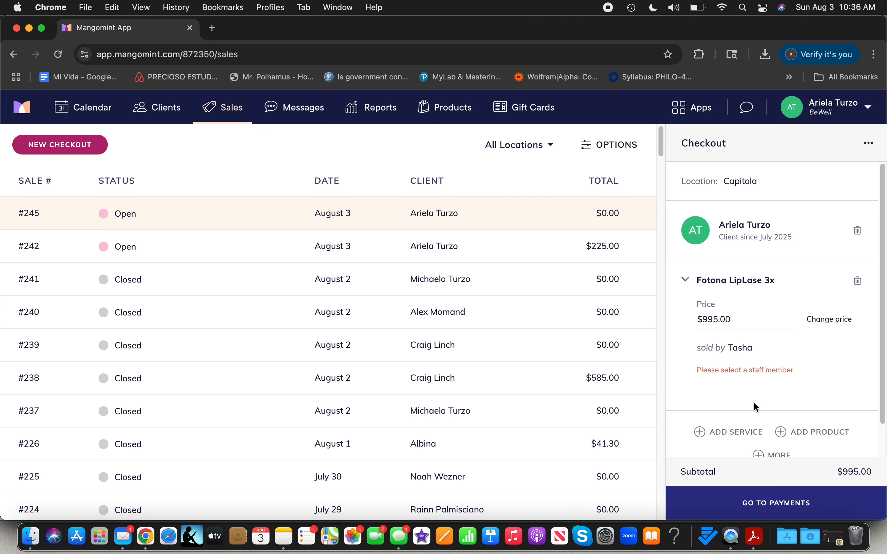
scroll(761, 404, "down", 2)
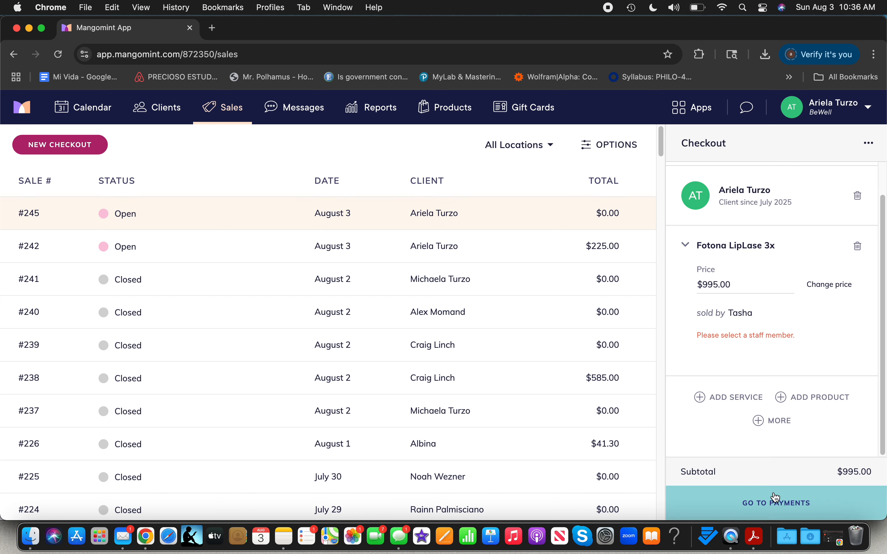
left_click(801, 404)
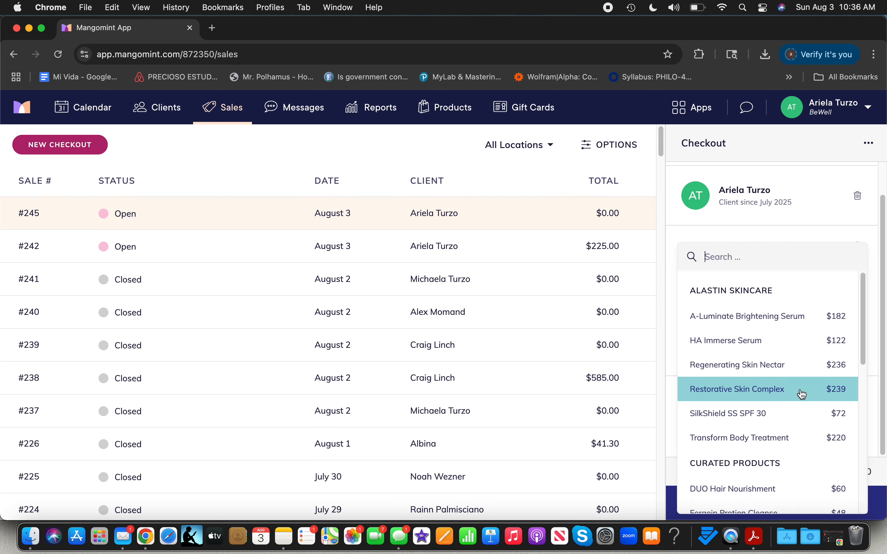
left_click(675, 360)
scroll(808, 345, "up", 2)
scroll(807, 345, "down", 2)
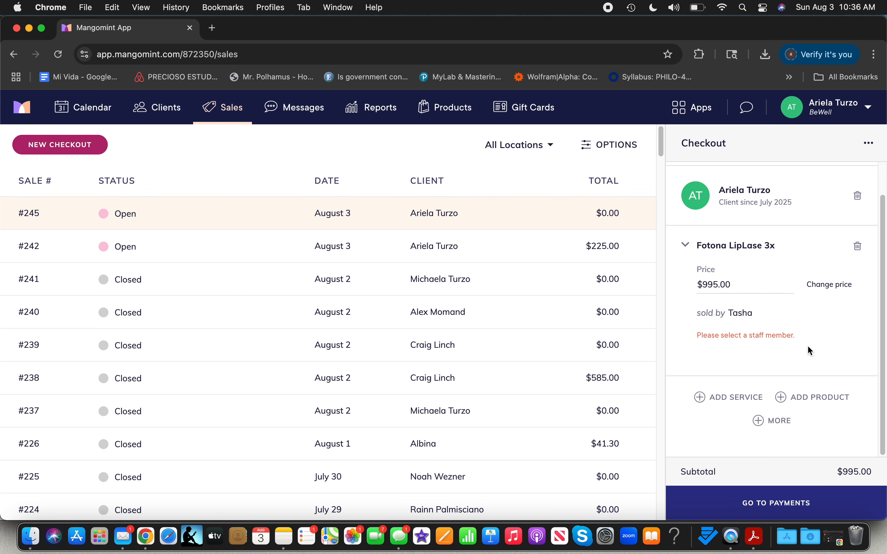
scroll(808, 346, "up", 2)
scroll(807, 347, "down", 2)
scroll(738, 245, "up", 1)
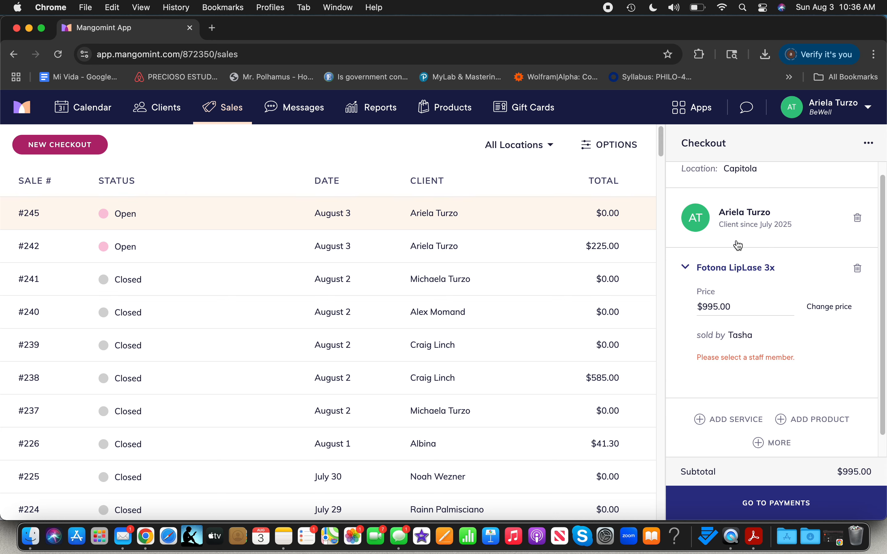
scroll(737, 245, "up", 1)
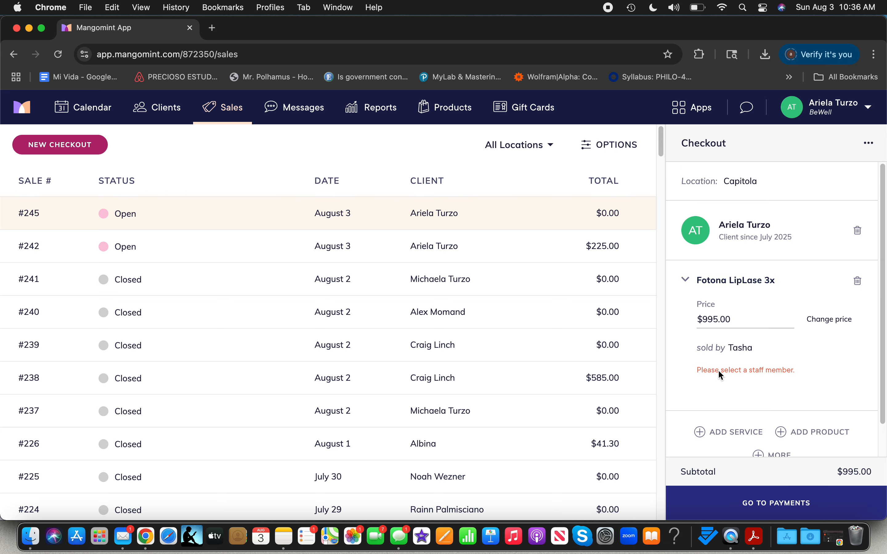
Step: Open the payments screen for the $995.00 checkout and return to the checkout details
left_click(737, 498)
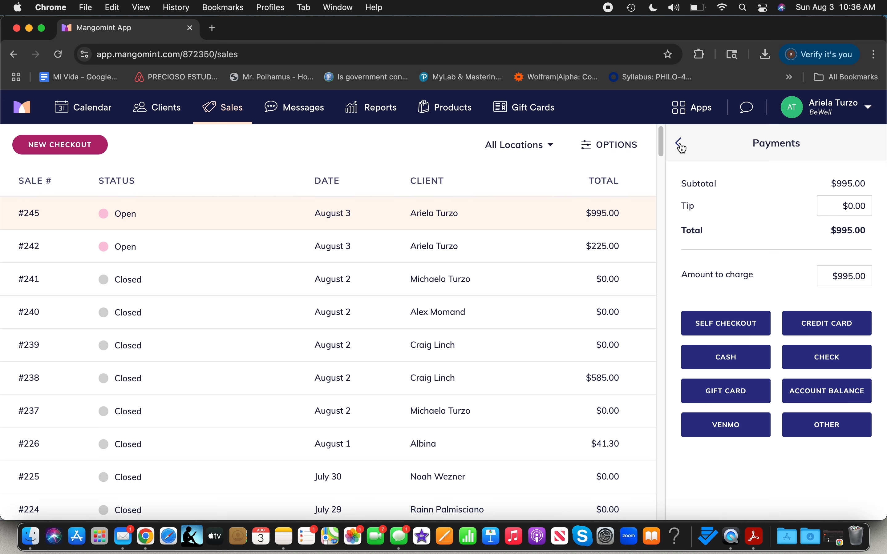
scroll(536, 305, "down", 10)
scroll(536, 305, "up", 10)
left_click(681, 155)
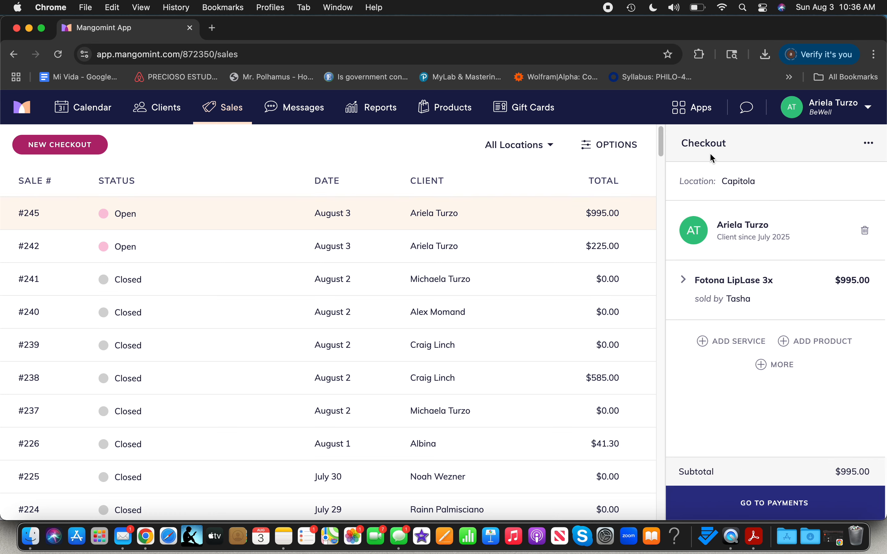
Step: Discard the new Fotona LipLase 3x checkout and confirm the discard
left_click(869, 147)
left_click(799, 256)
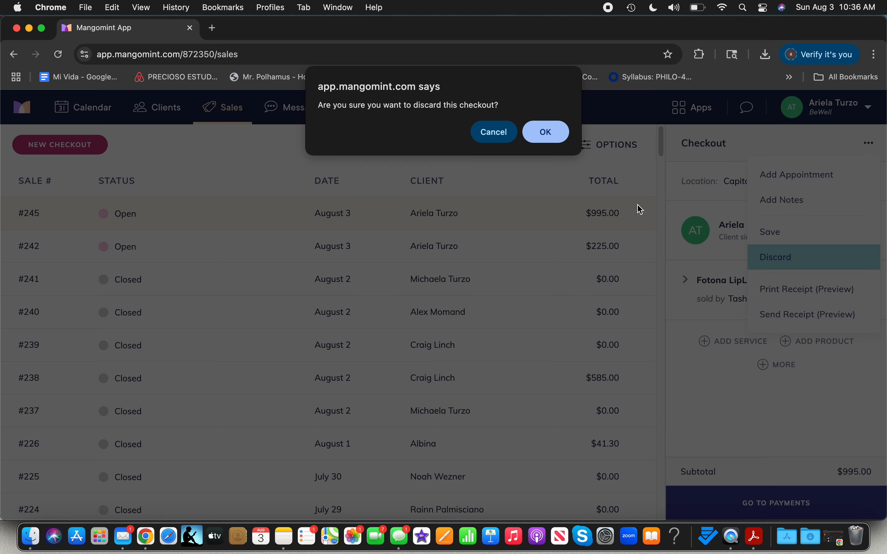
left_click(545, 131)
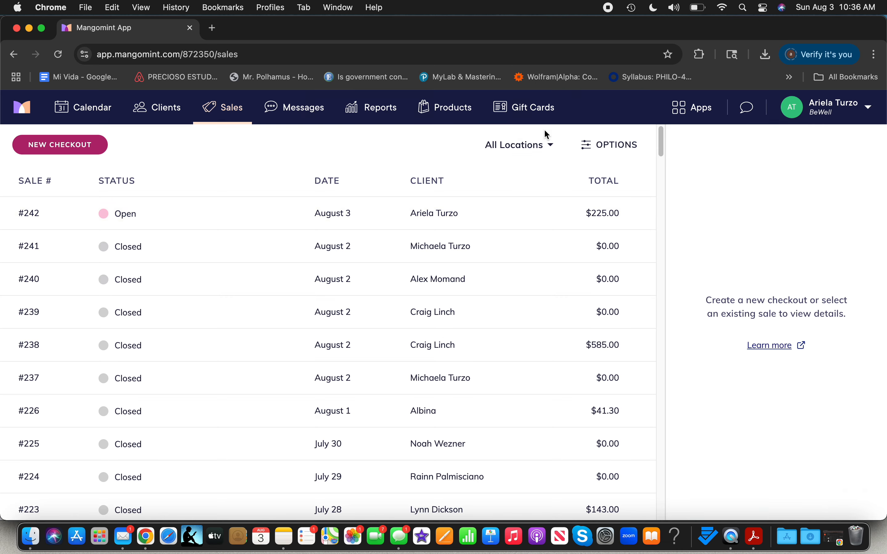
Step: Open the client's open sale #242 with Methyl B12 x10 and discard that checkout too
left_click(427, 215)
left_click(868, 143)
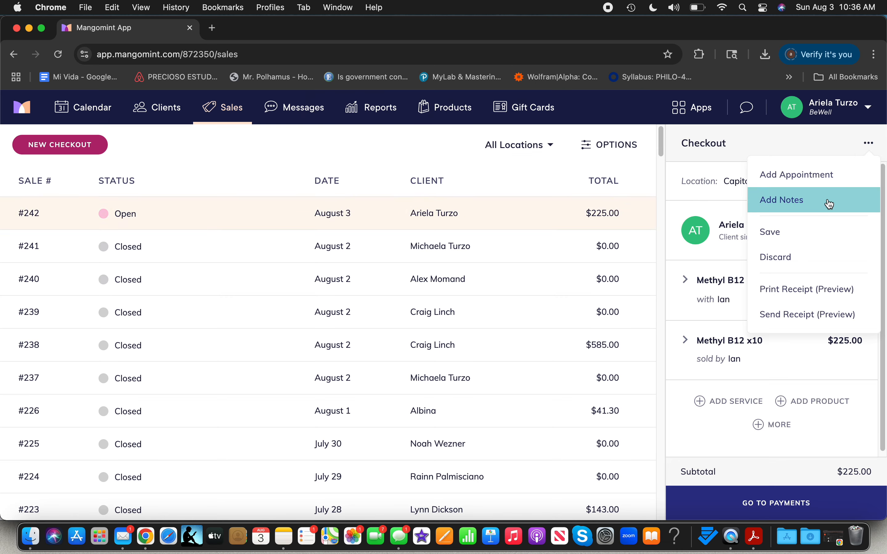
left_click(805, 258)
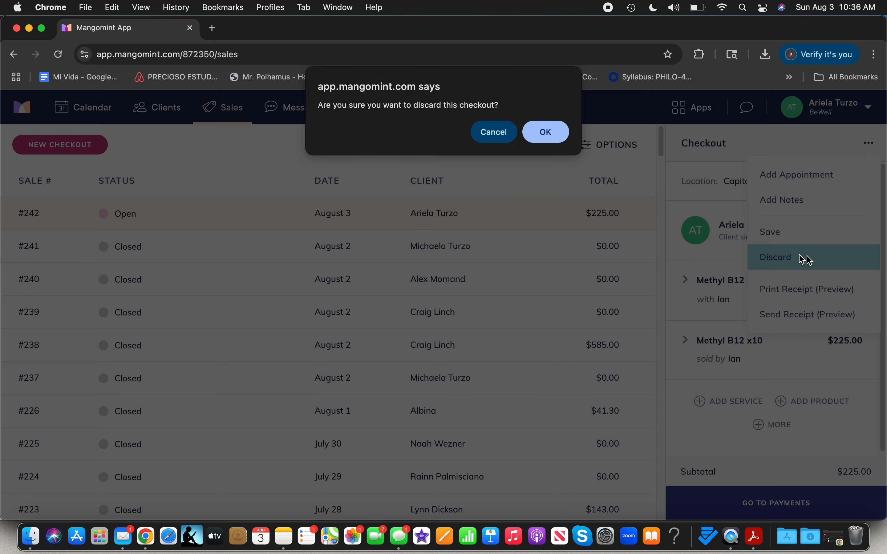
left_click(558, 127)
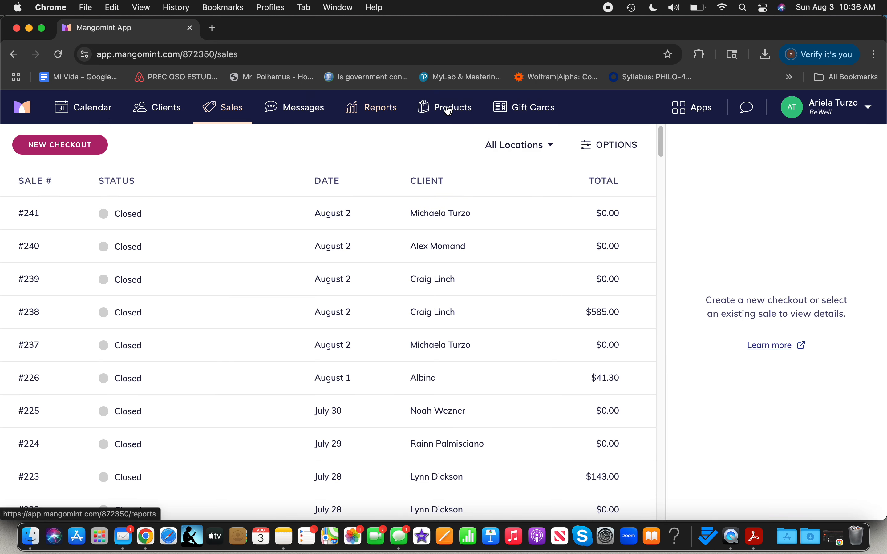
Step: Go to the calendar, then open the Packages app to view the client packages list
left_click(92, 115)
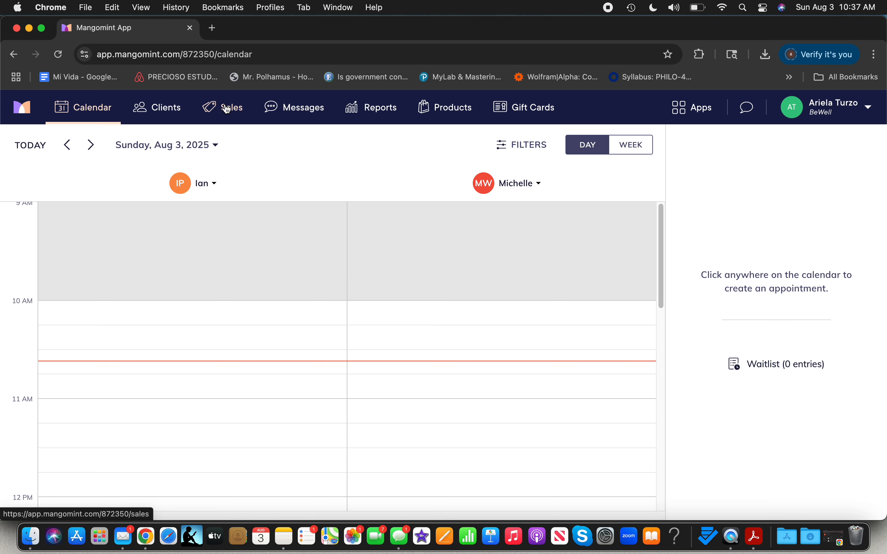
left_click(684, 123)
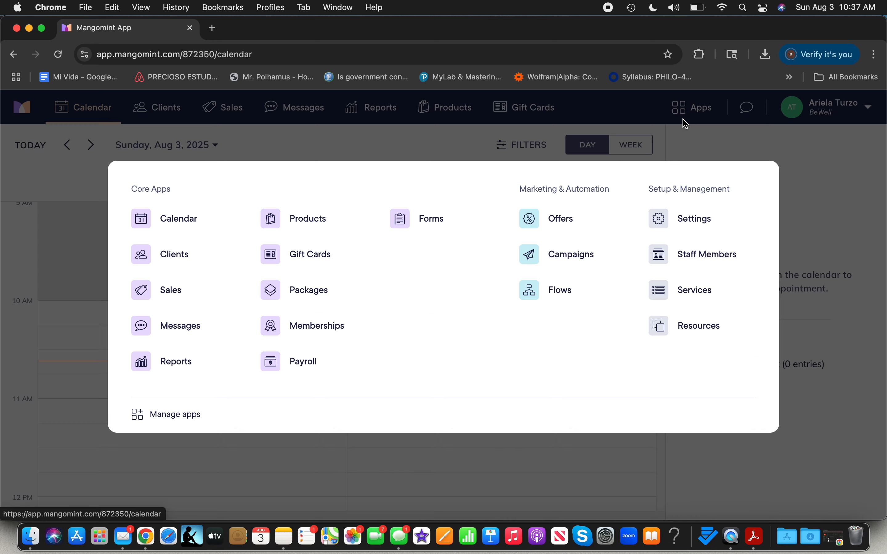
left_click(320, 296)
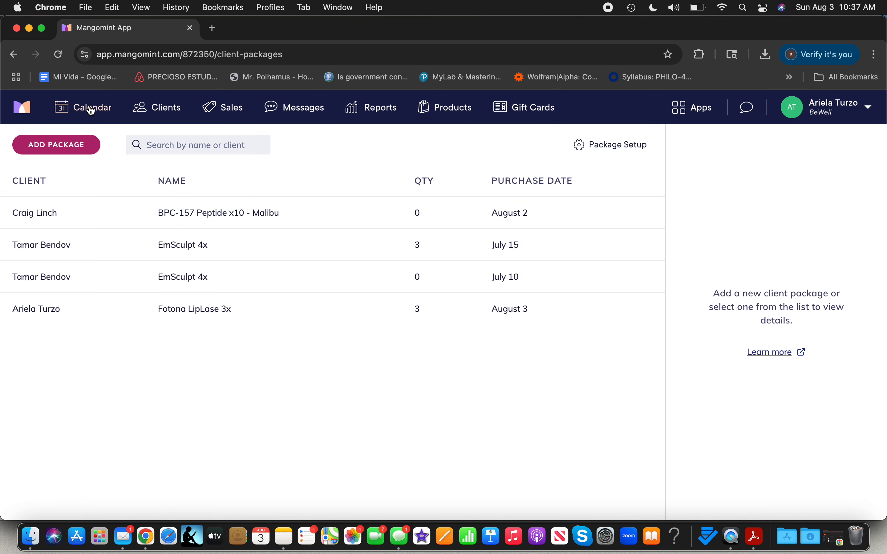